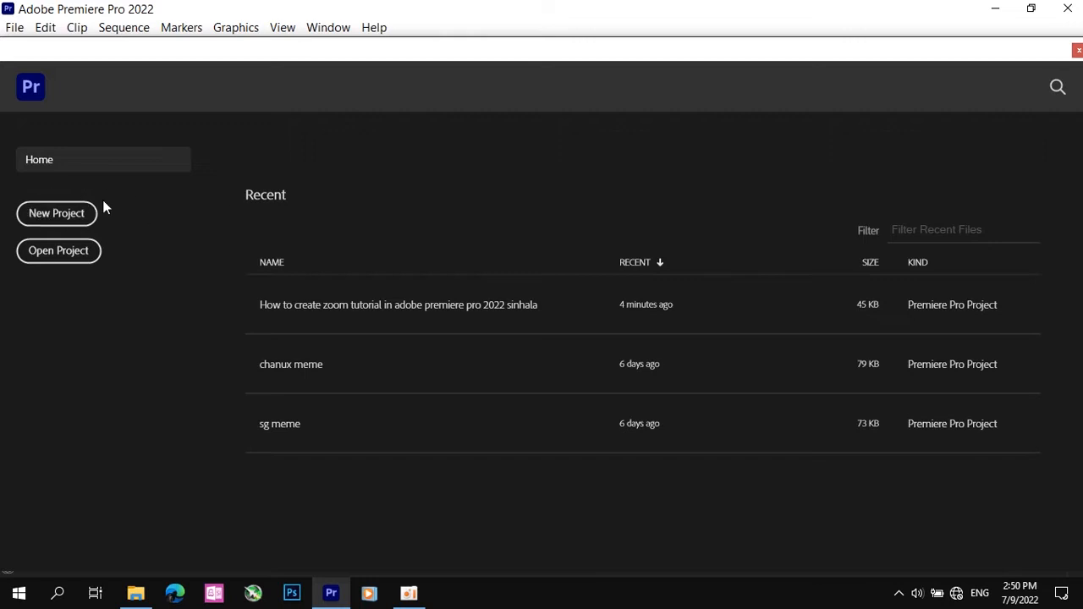
Start a new project and name it "zoom tutorial".
click(42, 218)
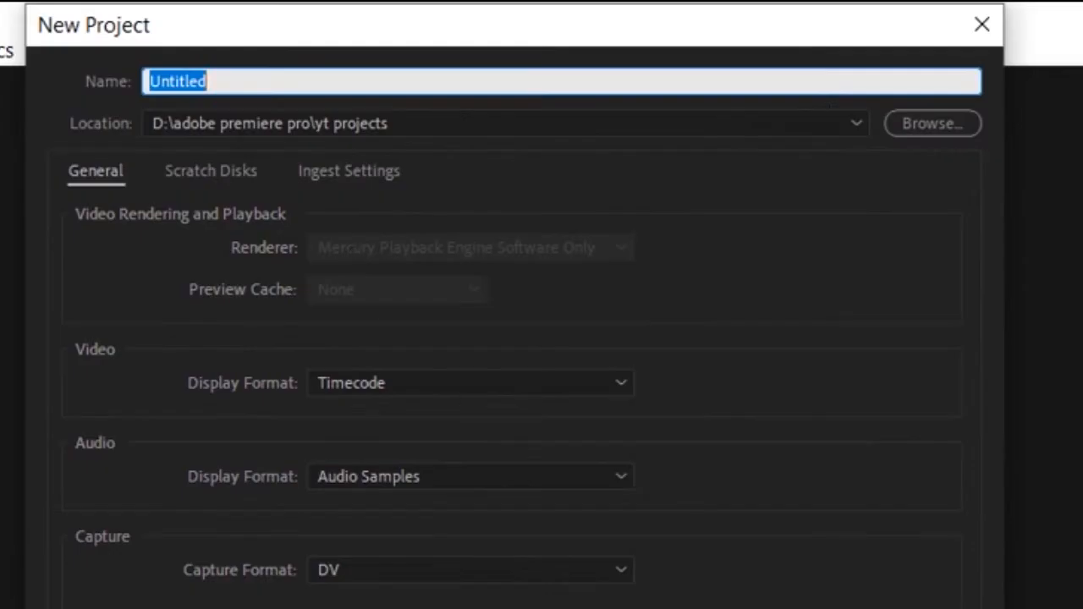
click(822, 608)
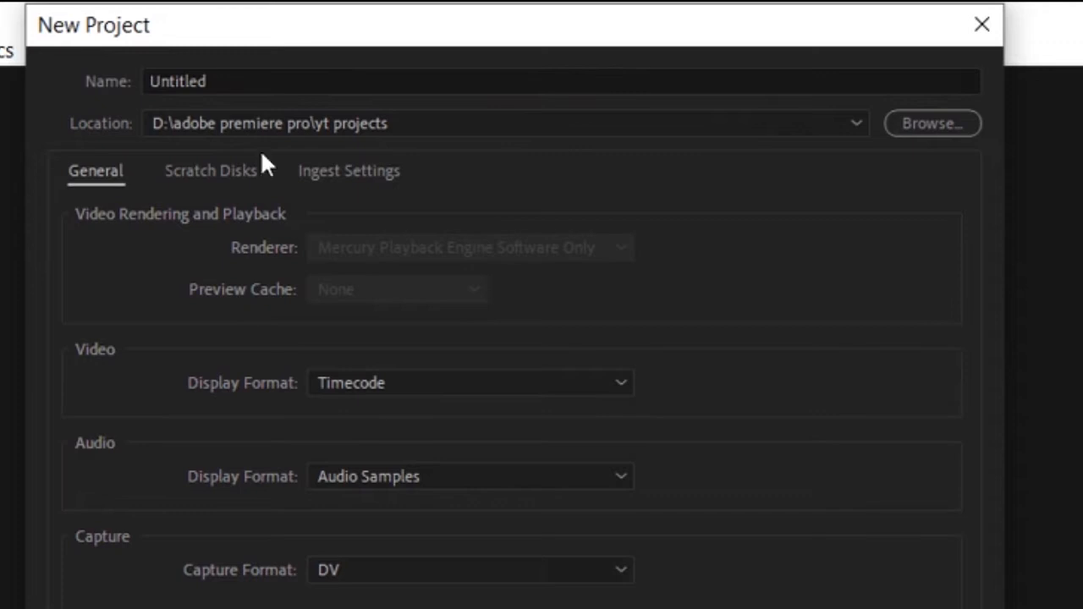
click(241, 81)
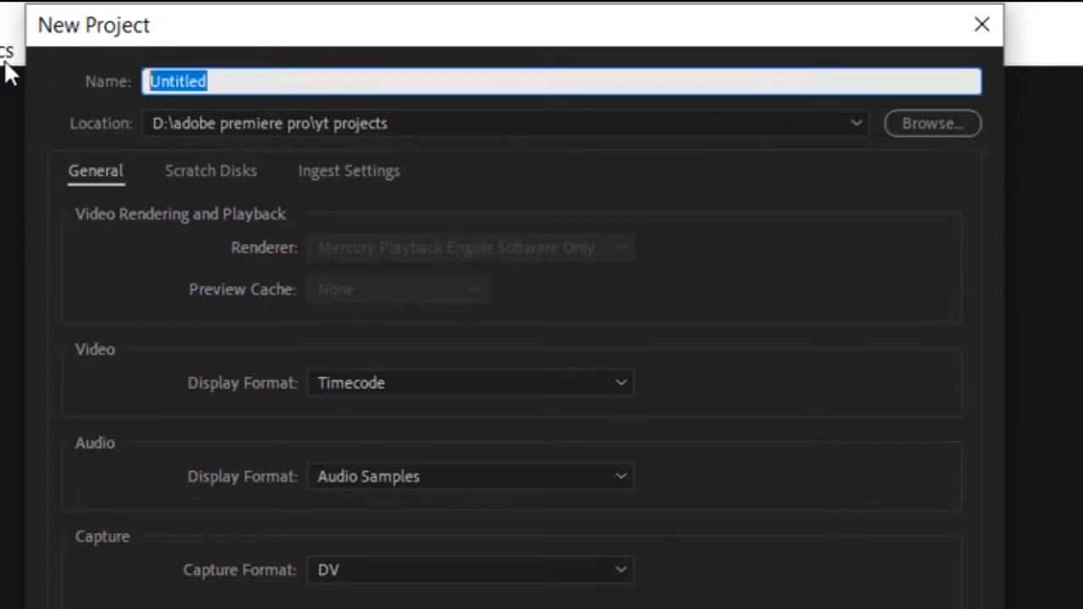
text(zoom tutorial)
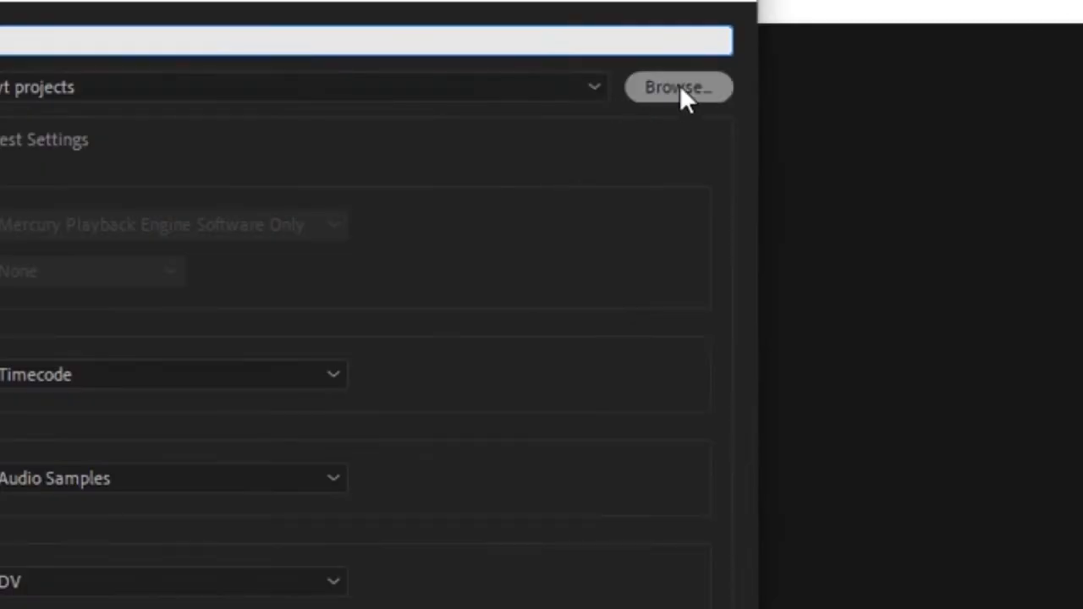
Set the project's save location to the folder D:\adobe premiere pro\other.
click(782, 69)
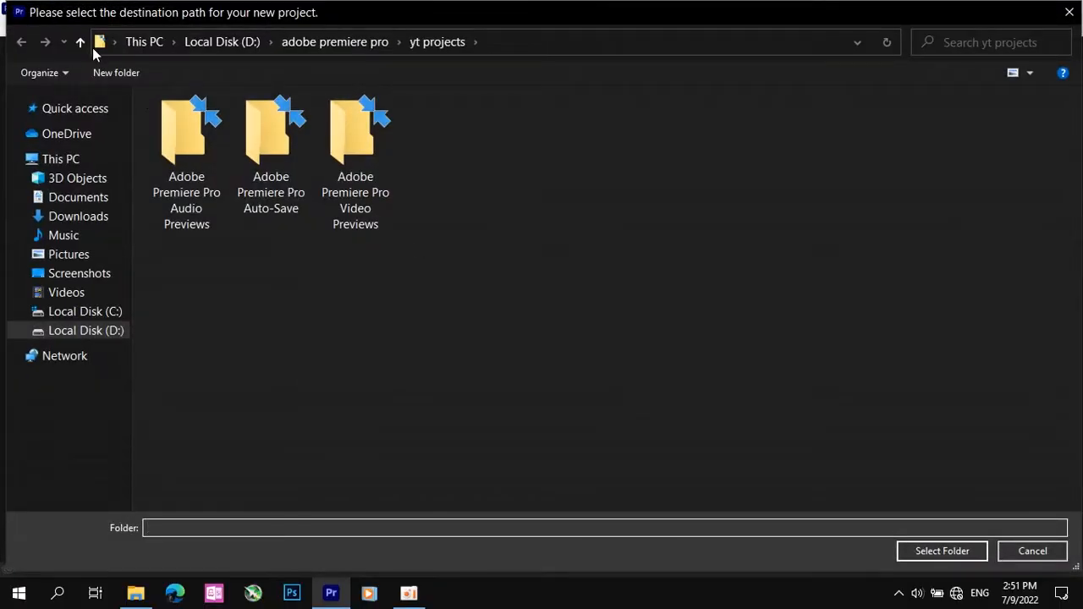
click(84, 43)
click(263, 277)
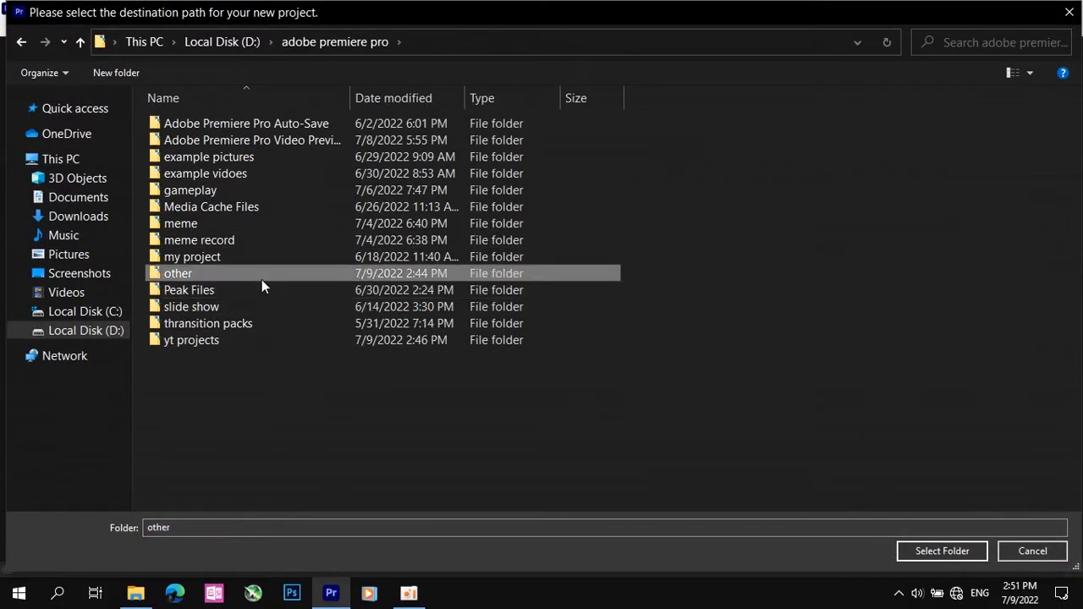
double_click(261, 280)
click(939, 552)
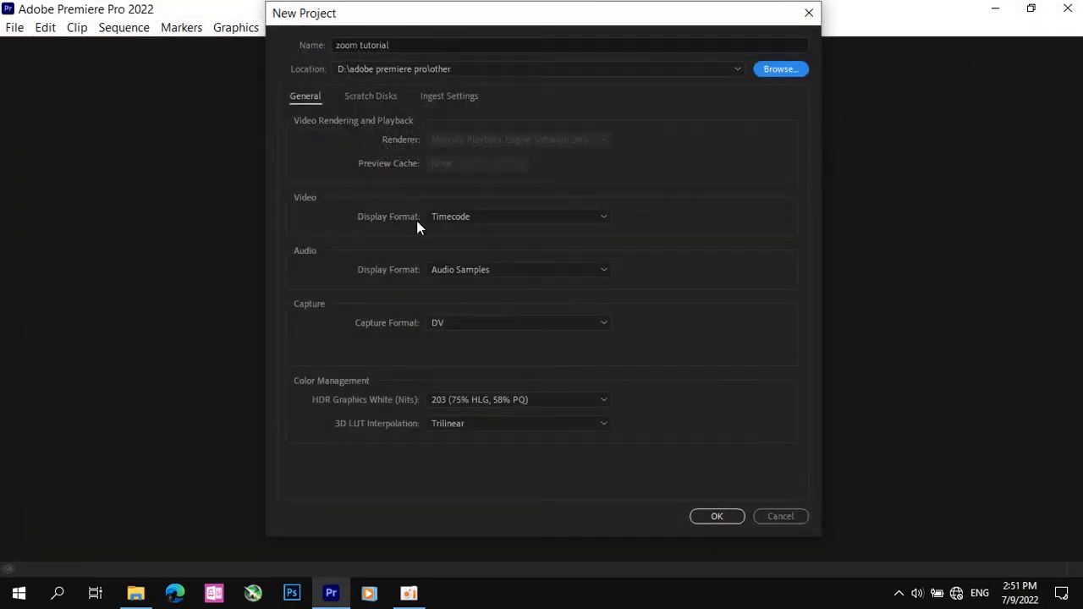
Review the new project's color management and video display format choices, plus its scratch disk and ingest settings, without changing any.
click(461, 423)
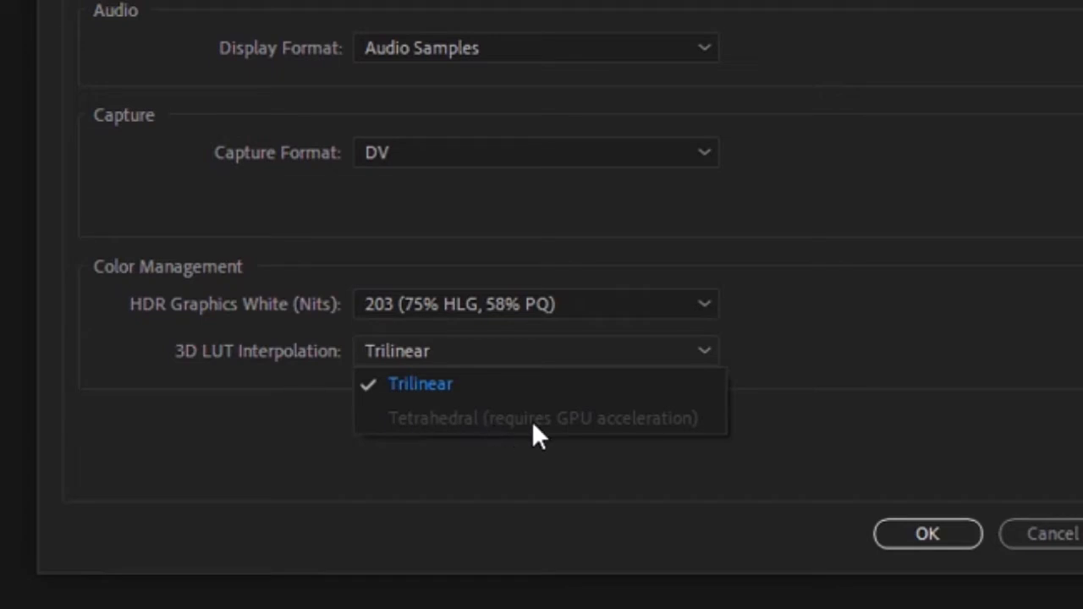
click(441, 471)
click(562, 355)
click(562, 355)
click(444, 312)
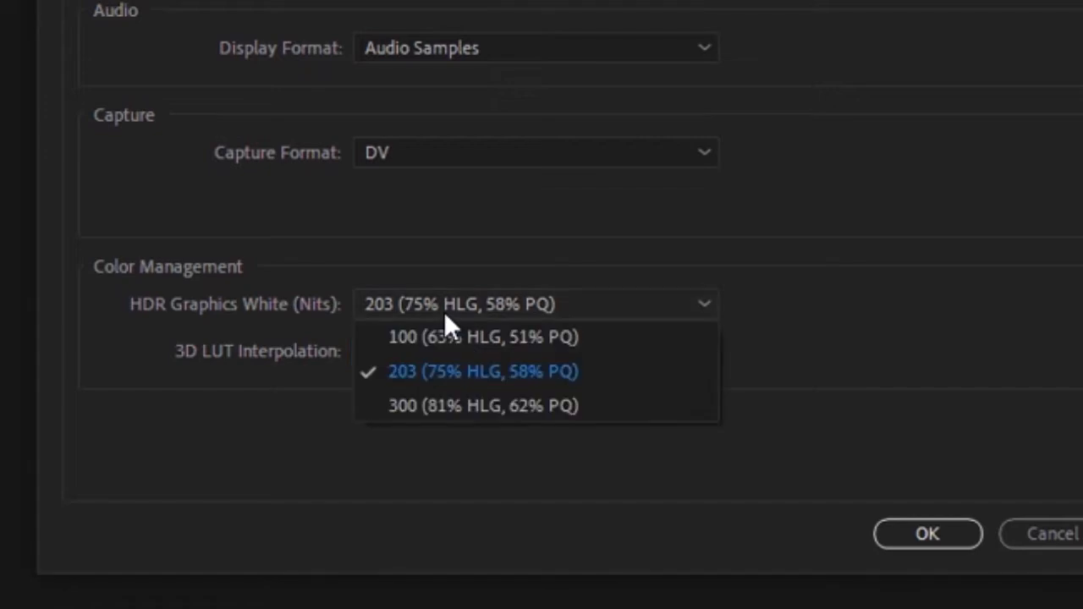
click(444, 312)
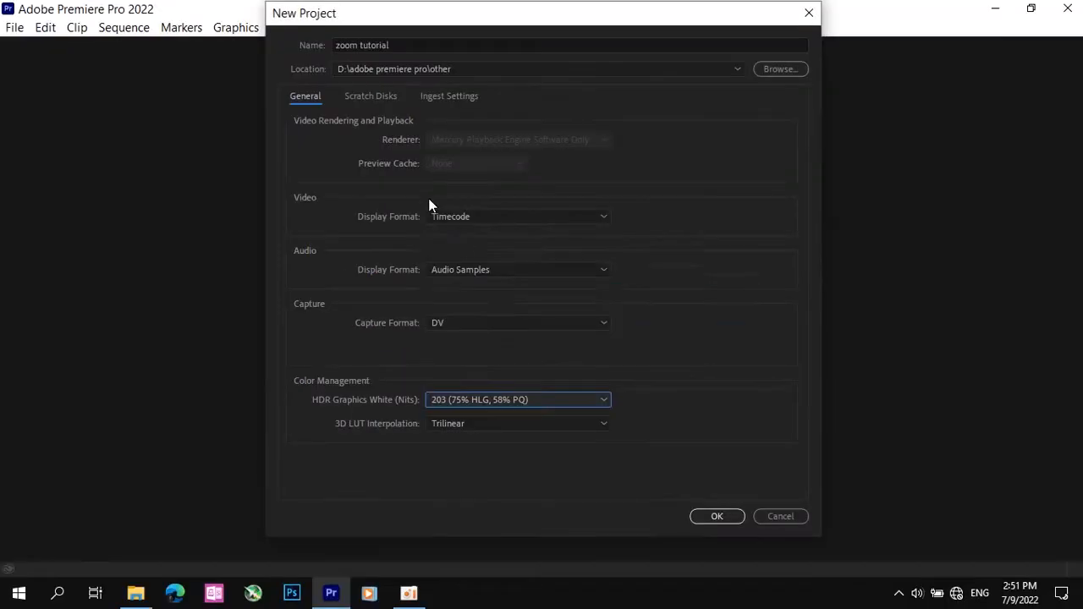
click(443, 215)
click(454, 226)
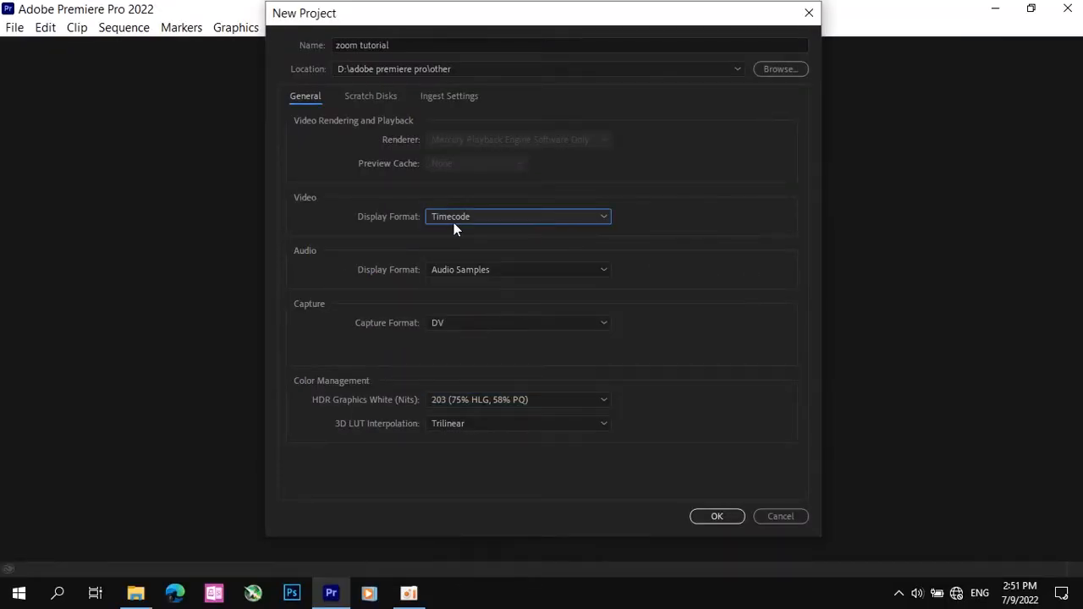
click(465, 421)
click(493, 399)
click(493, 399)
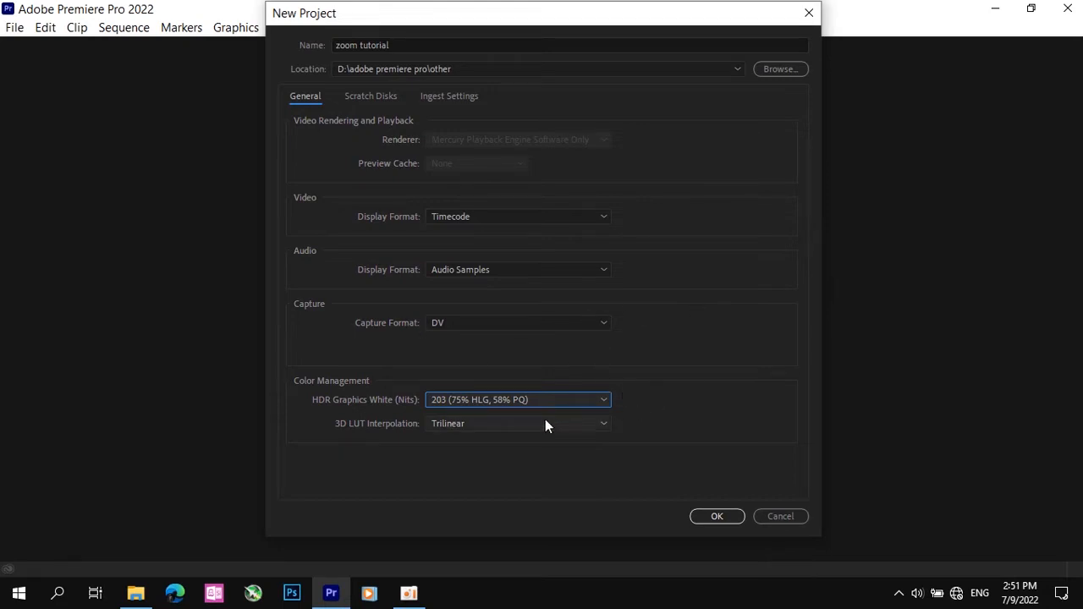
click(514, 424)
click(514, 424)
click(372, 97)
click(443, 95)
click(306, 98)
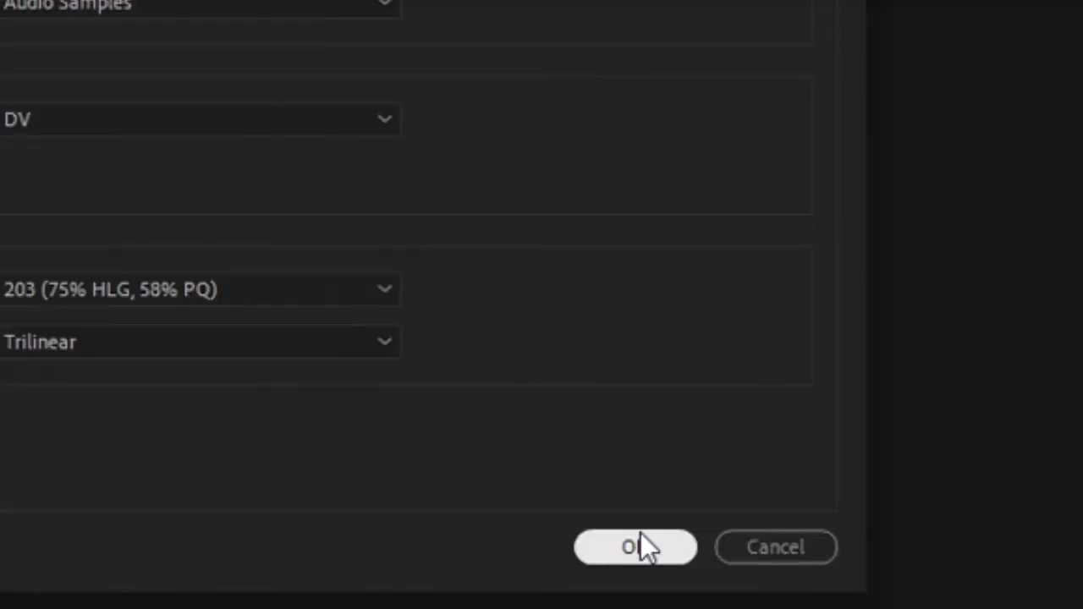
Create the project with these settings and narrow the project area and the tools column in the workspace.
click(616, 559)
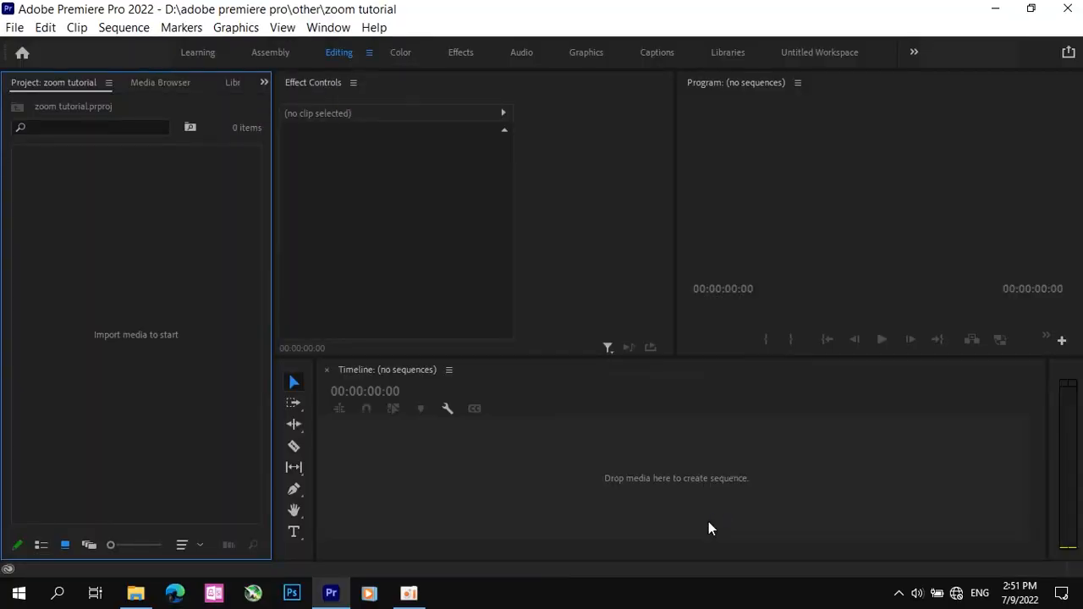
drag(273, 164, 242, 165)
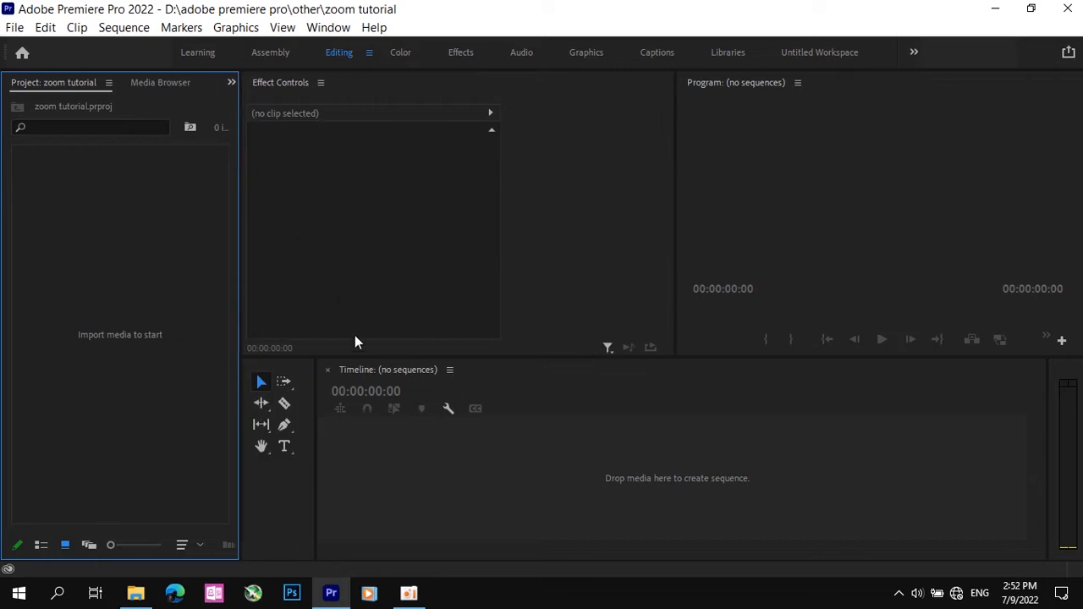
drag(320, 377, 277, 372)
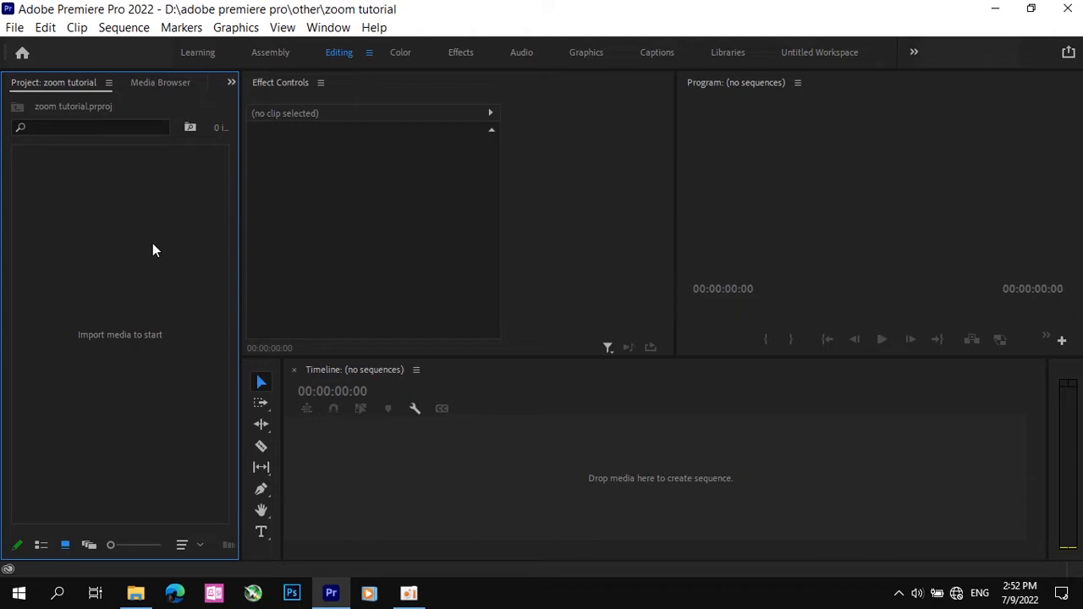
Import the video Record_2022_07_09_14_48_48_127 from the Captures\yt project folder into the project.
double_click(104, 334)
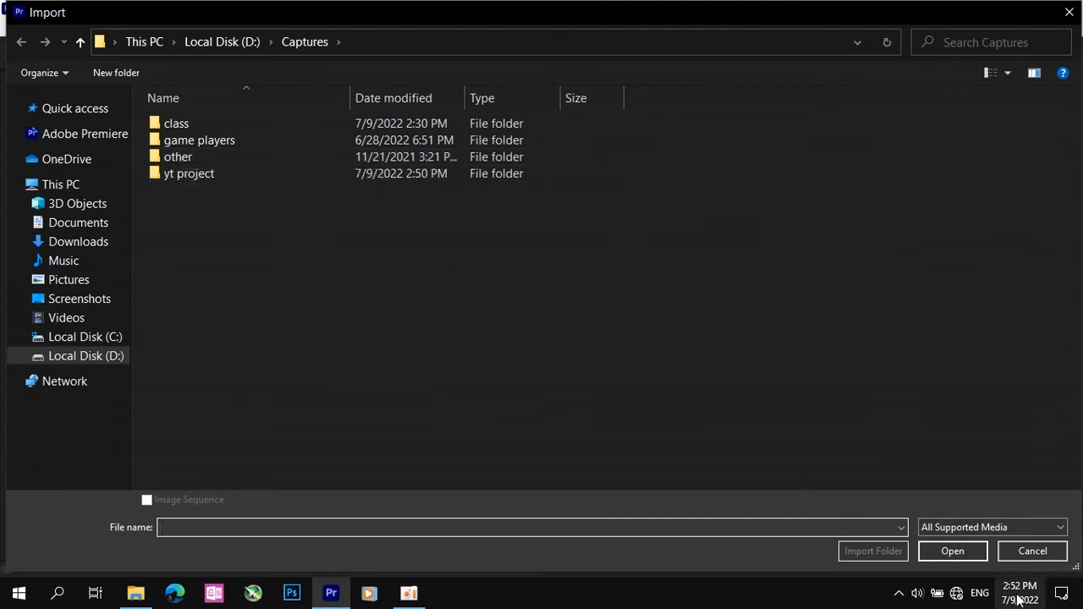
click(1014, 550)
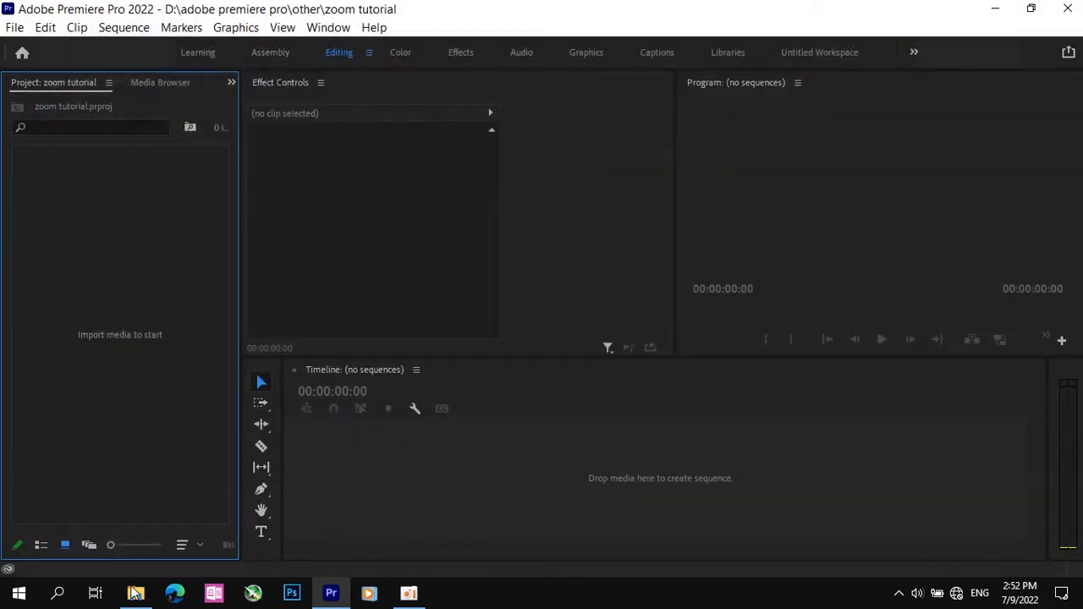
click(135, 592)
click(543, 485)
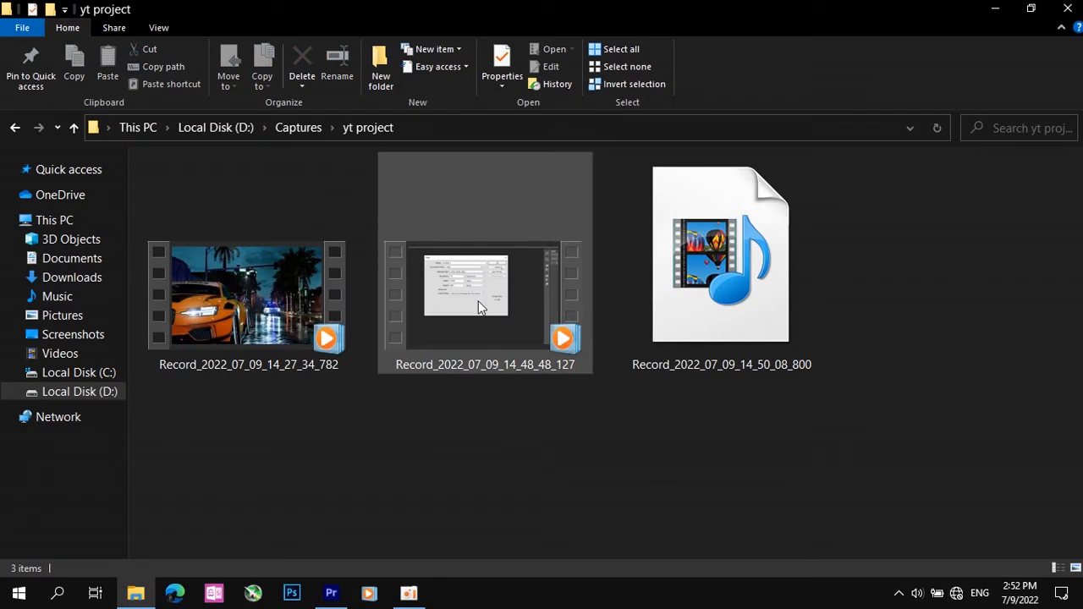
click(480, 303)
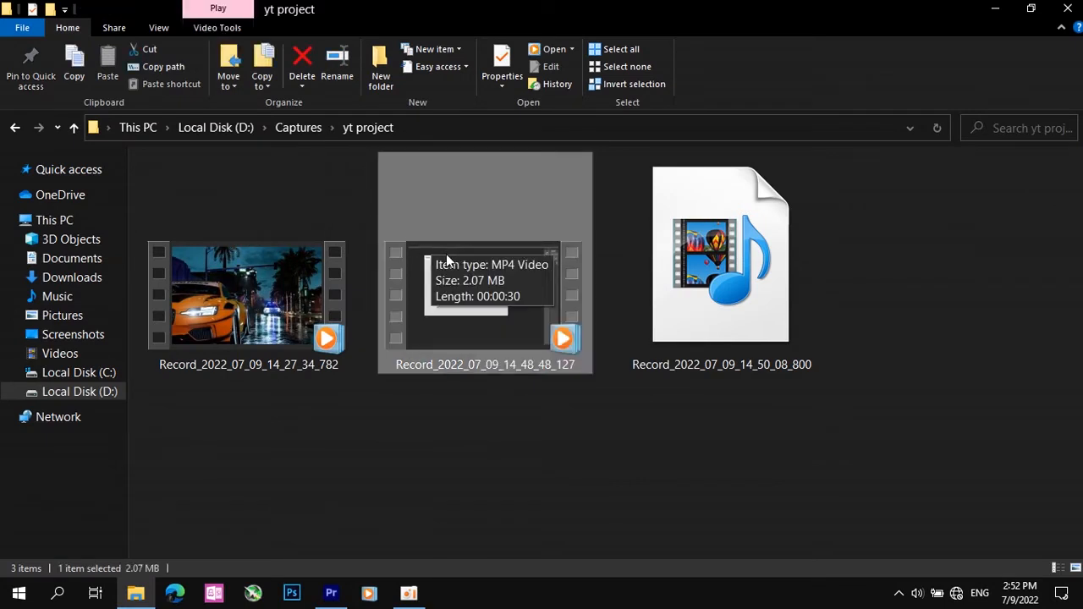
drag(447, 259, 77, 246)
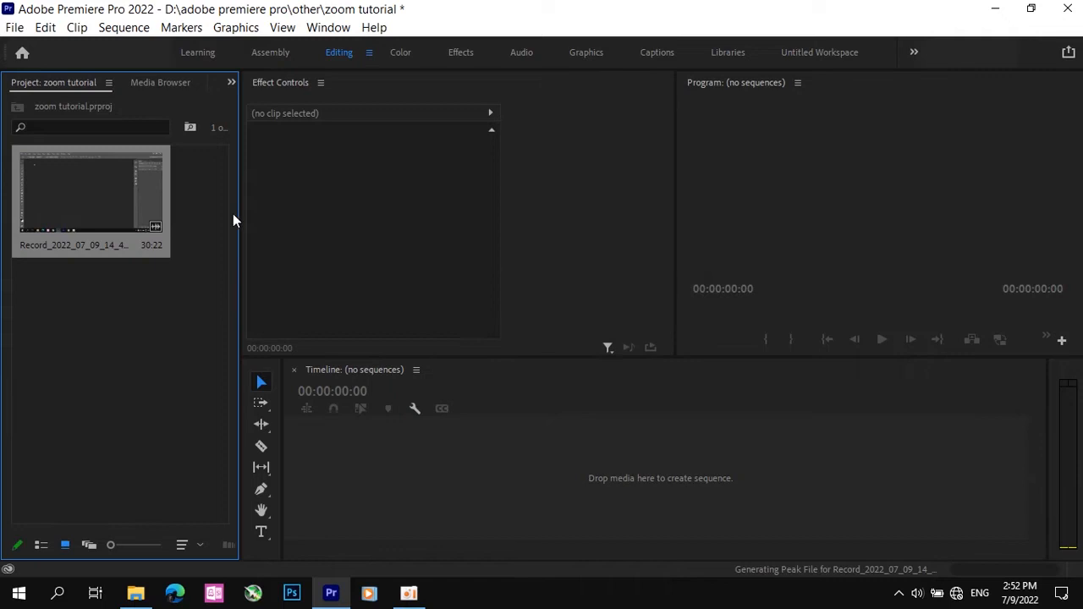
Create a sequence from the imported recording and delete only the clip's audio from the timeline.
drag(70, 186, 282, 487)
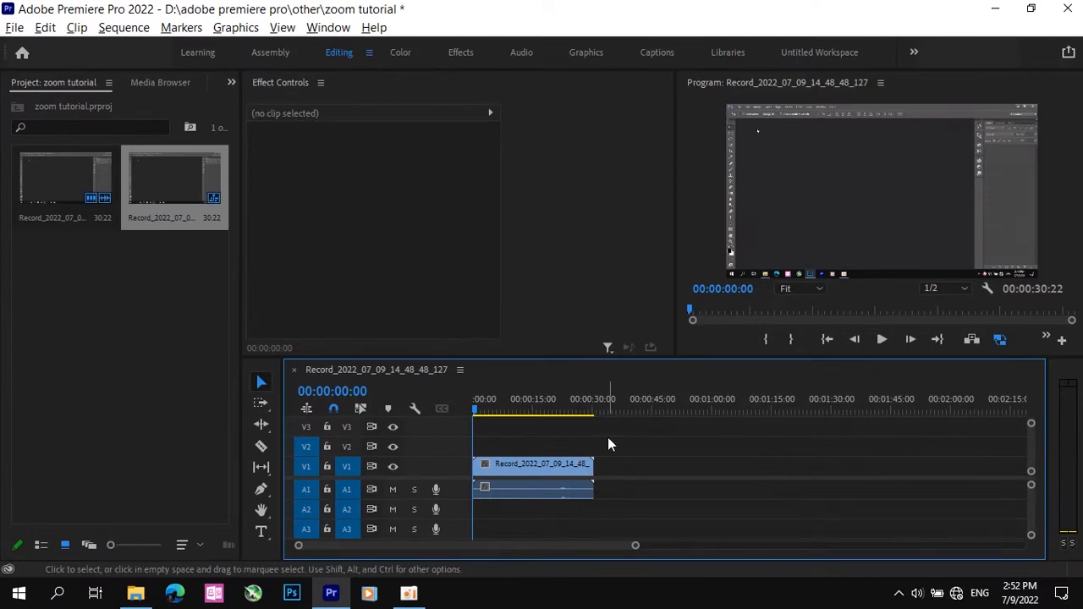
scroll(613, 440, up, 4)
scroll(375, 549, down, 4)
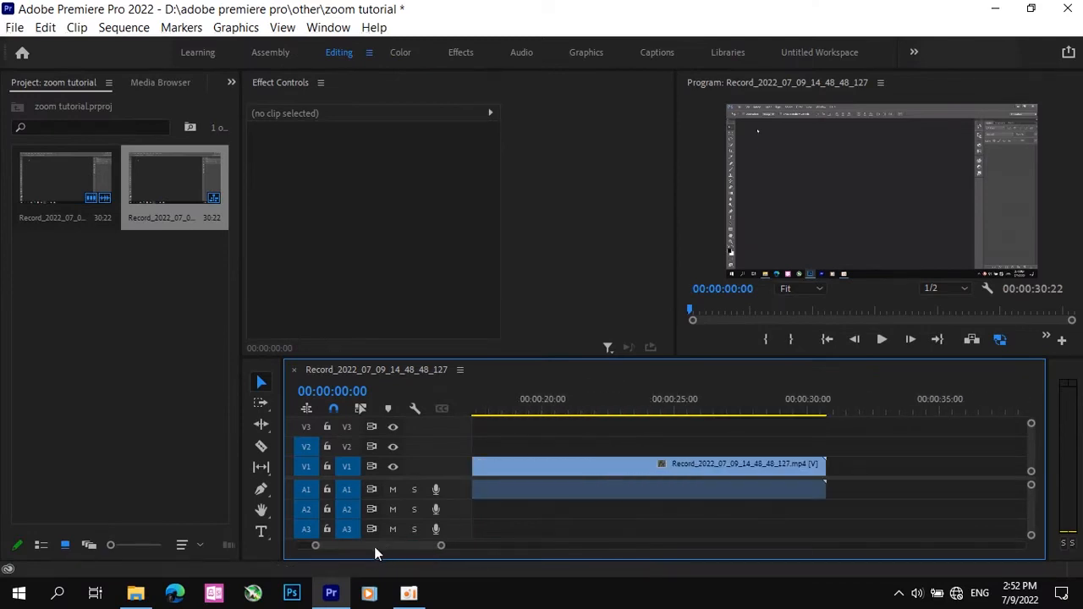
scroll(608, 497, down, 2)
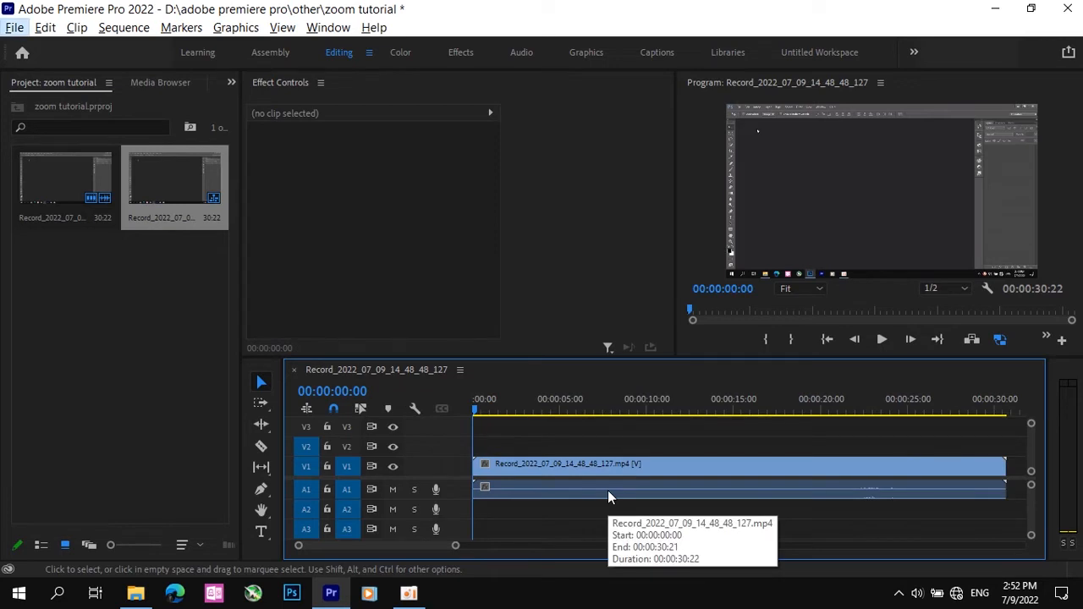
click(661, 492)
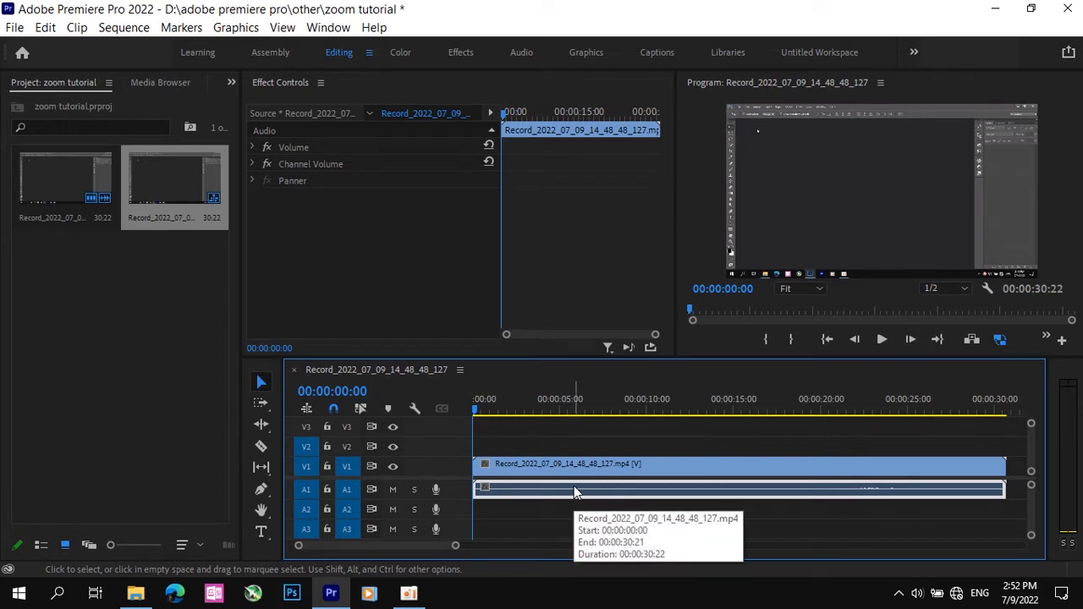
key(Delete)
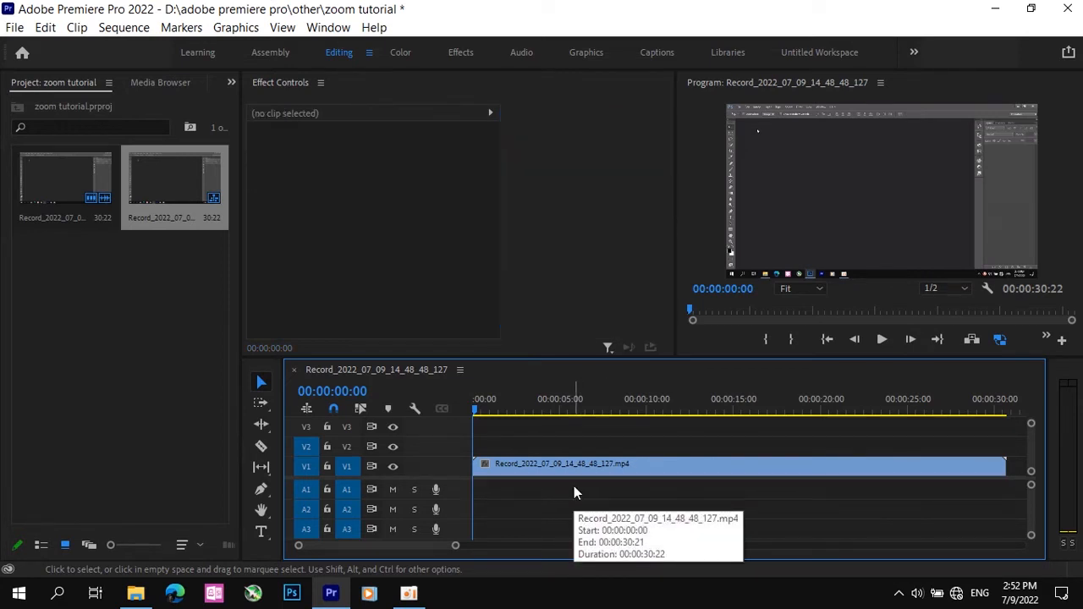
Place the playhead at 00:00:00:16 and maximize the Program monitor for a larger preview.
click(539, 408)
drag(541, 399, 485, 408)
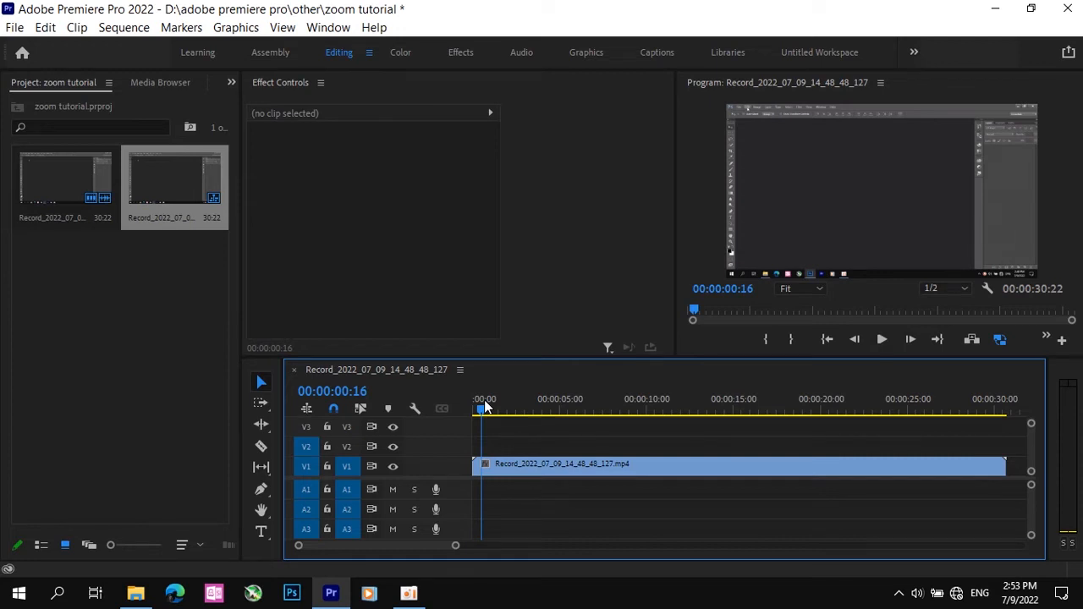
click(825, 129)
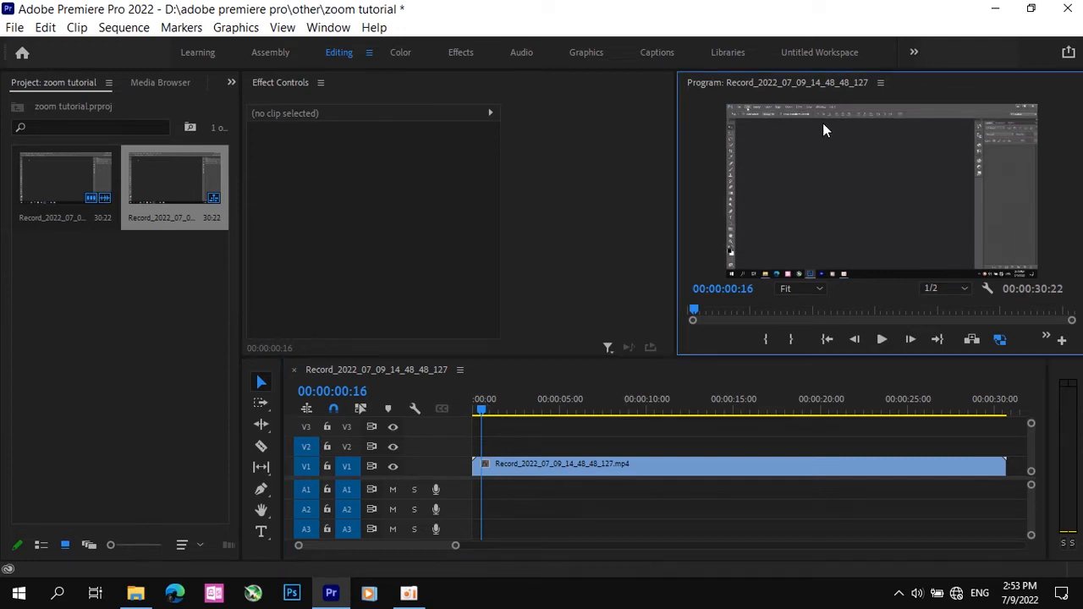
click(329, 28)
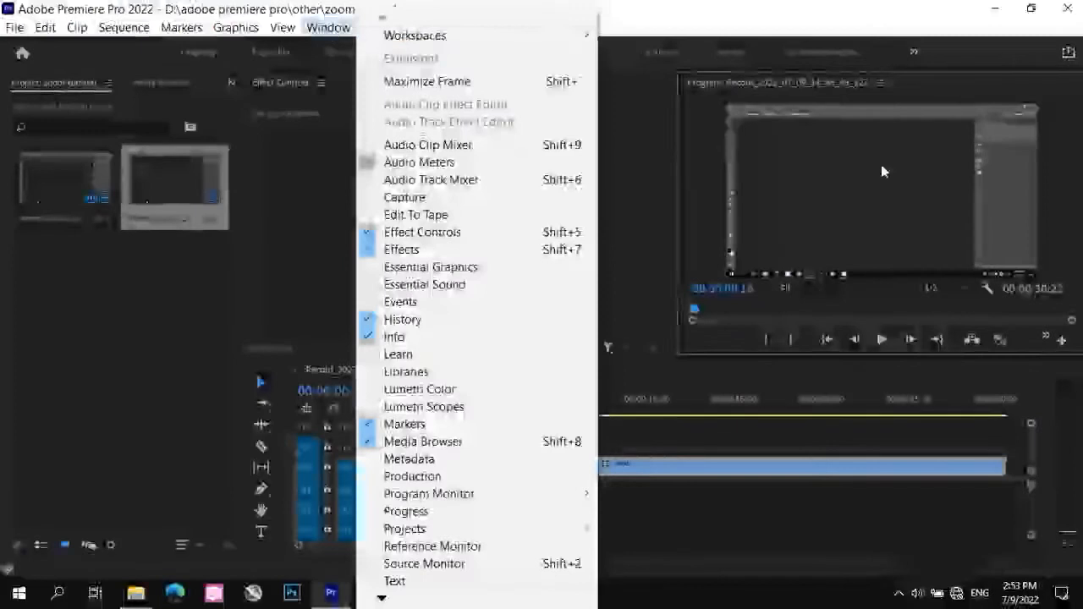
click(882, 167)
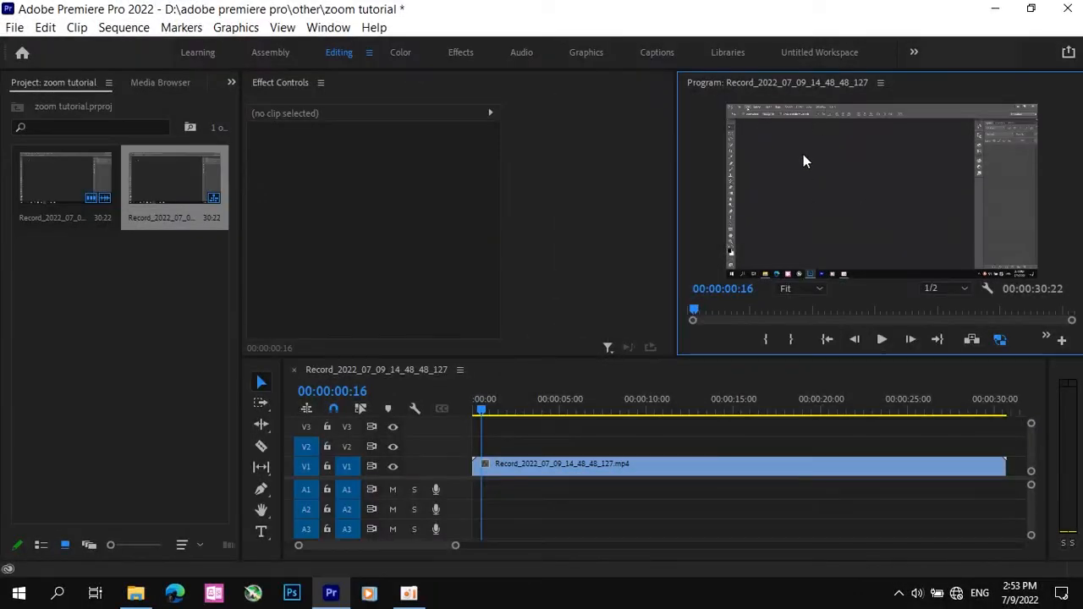
click(329, 28)
click(410, 77)
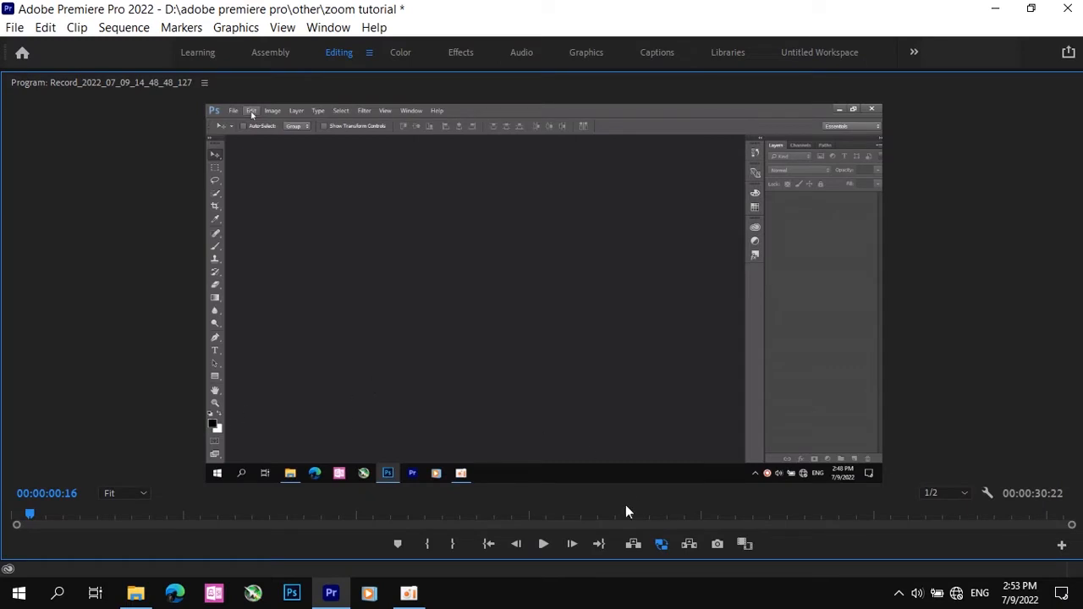
Play the recording up to 00:00:01:20, where the Photoshop File menu is open, and restore the Program monitor's frame size.
click(544, 544)
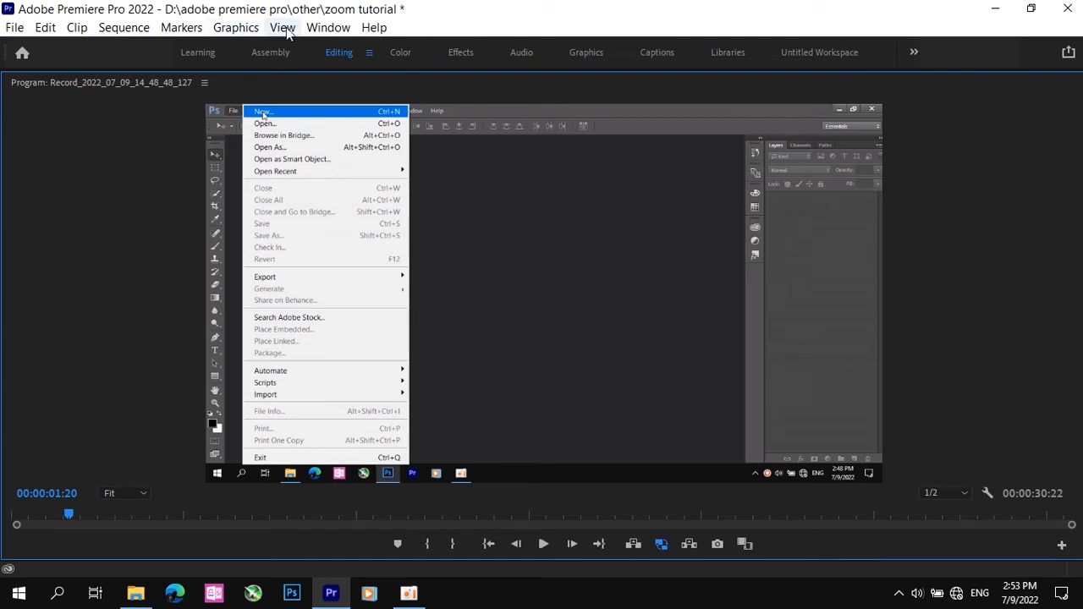
click(319, 28)
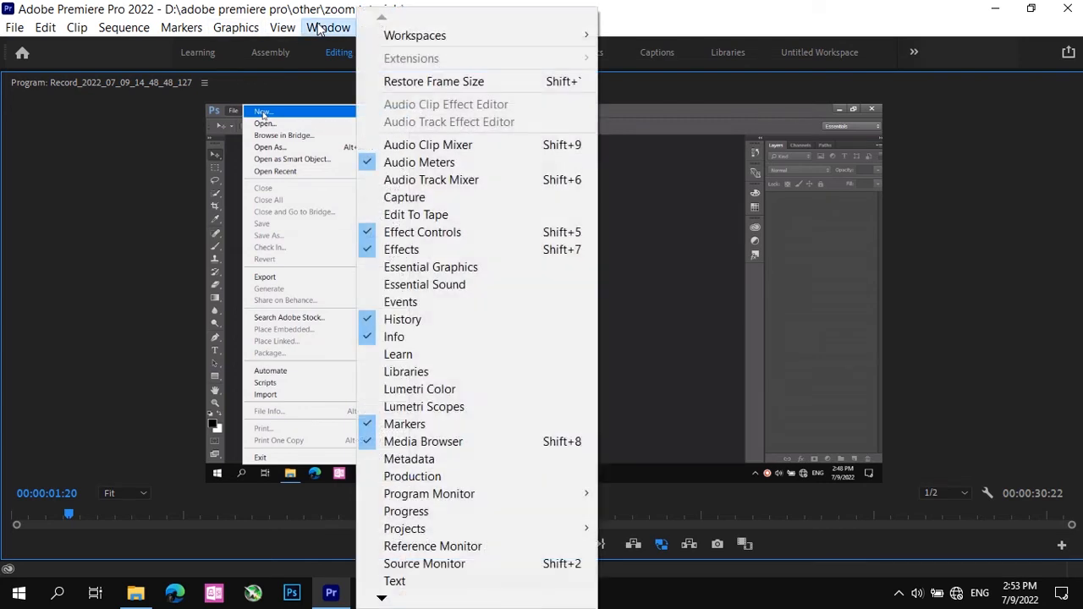
click(474, 81)
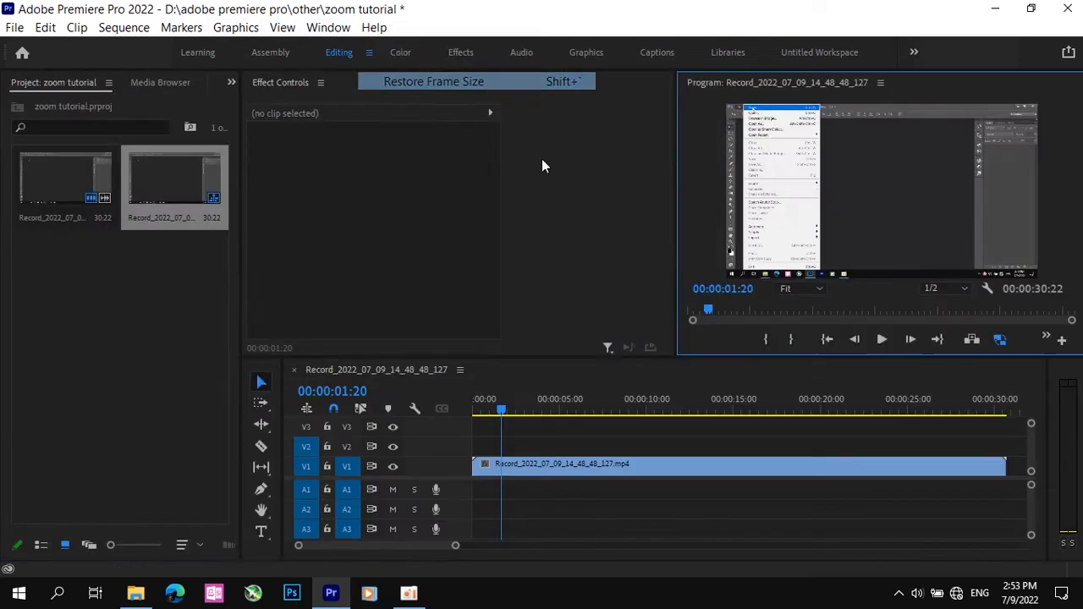
Step the playhead back to 00:00:01:14 in the sequence.
click(500, 409)
key(Left)
key(Left)
key(Left)
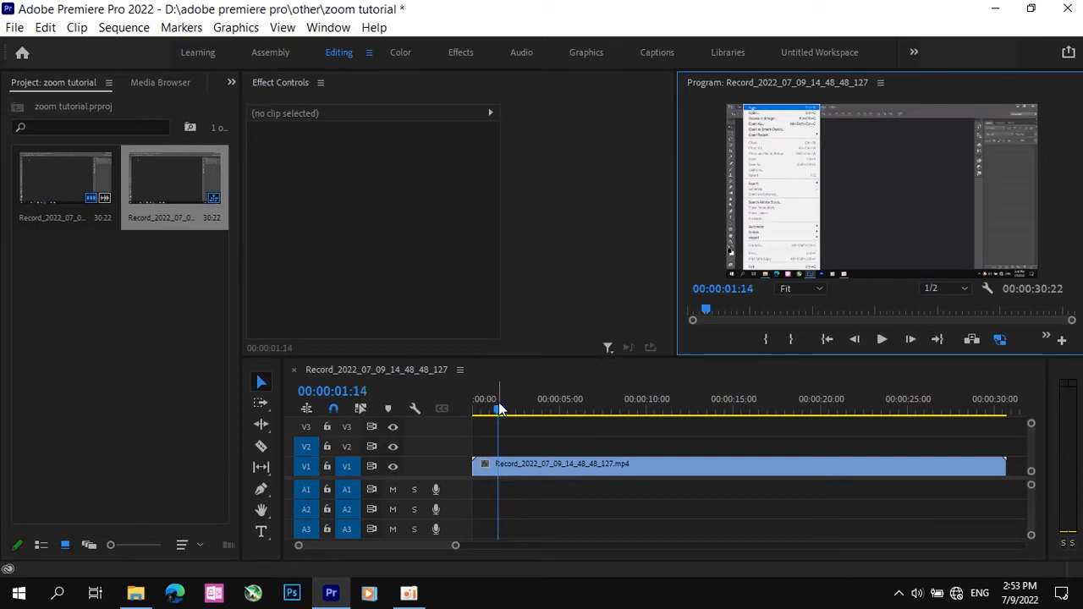
Step the playhead back frame by frame to 00:00:00:18, where the Photoshop menu is only starting to appear.
key(Left)
key(Left)
key(Left)
key(Left)
key(Left)
key(Left)
key(Left)
key(Left)
key(Left)
key(Left)
key(Left)
key(Left)
key(Left)
key(Left)
key(Left)
key(Left)
key(Left)
key(Left)
key(Left)
key(Left)
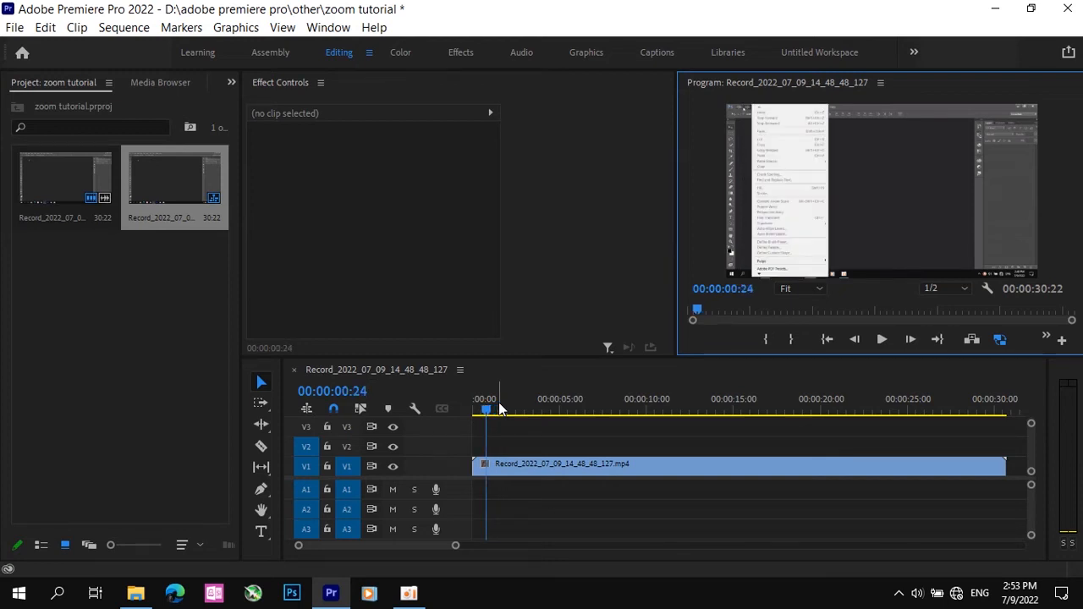
key(Left)
key(Left)
key(Left)
key(Left)
key(Left)
key(Left)
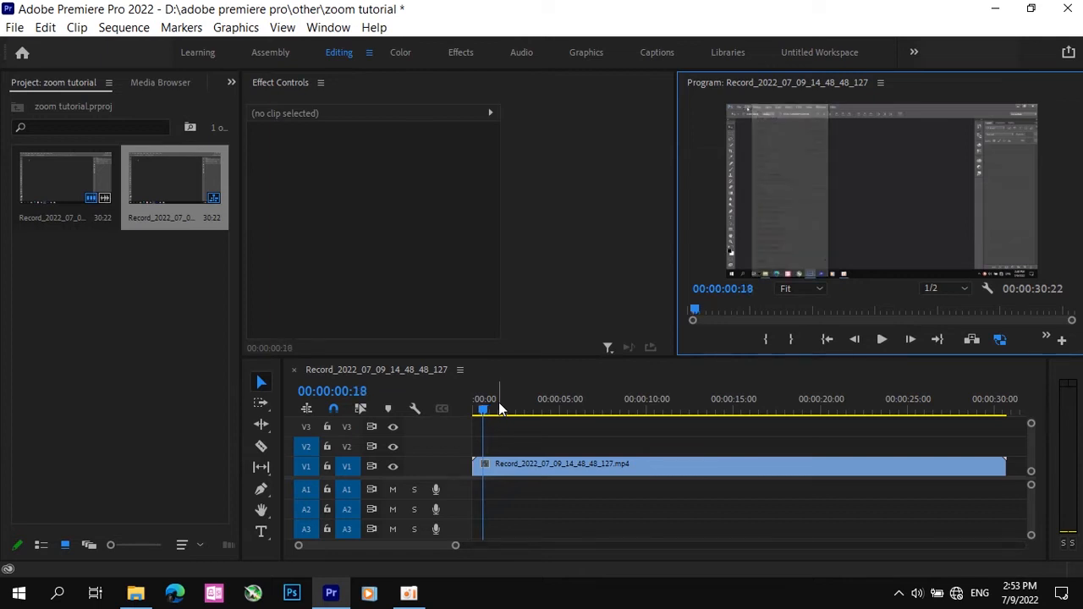
Split the recording at 00:00:00:17, one frame earlier, just before the Photoshop menu appears.
click(511, 464)
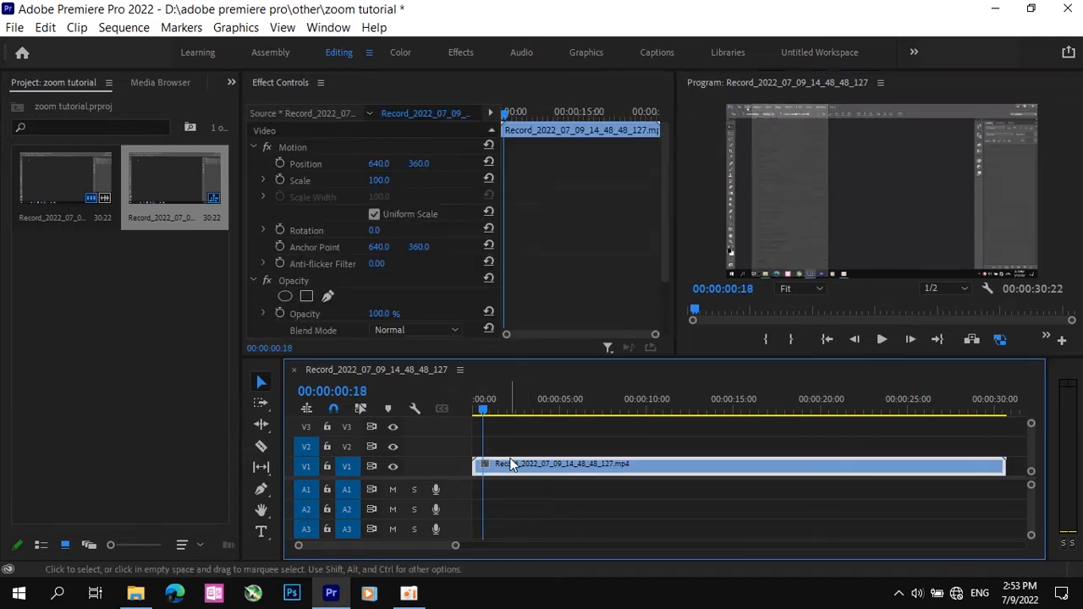
key(Left)
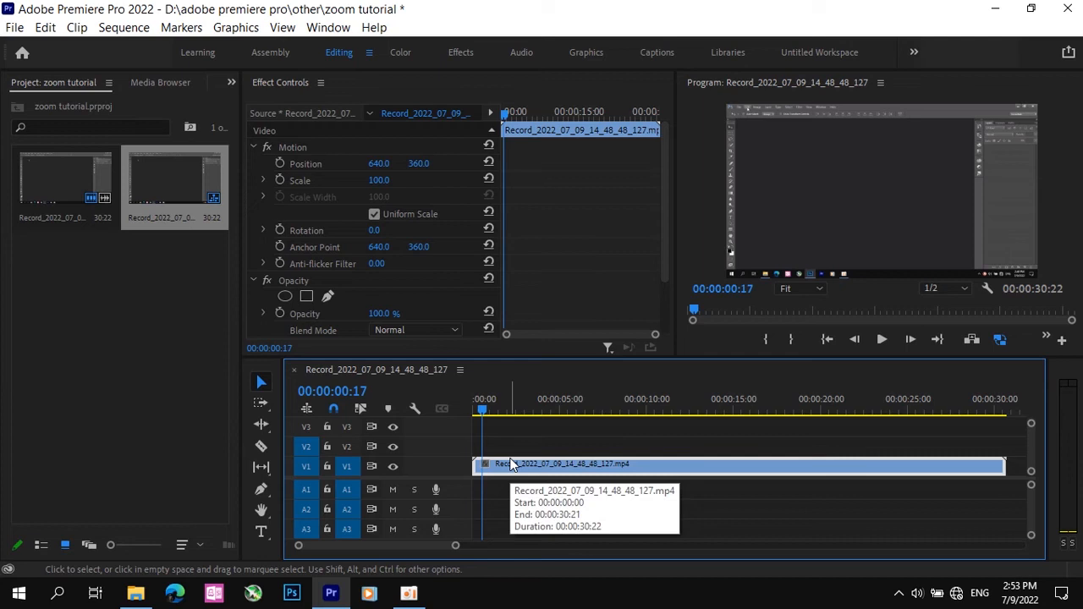
key(ctrl+k)
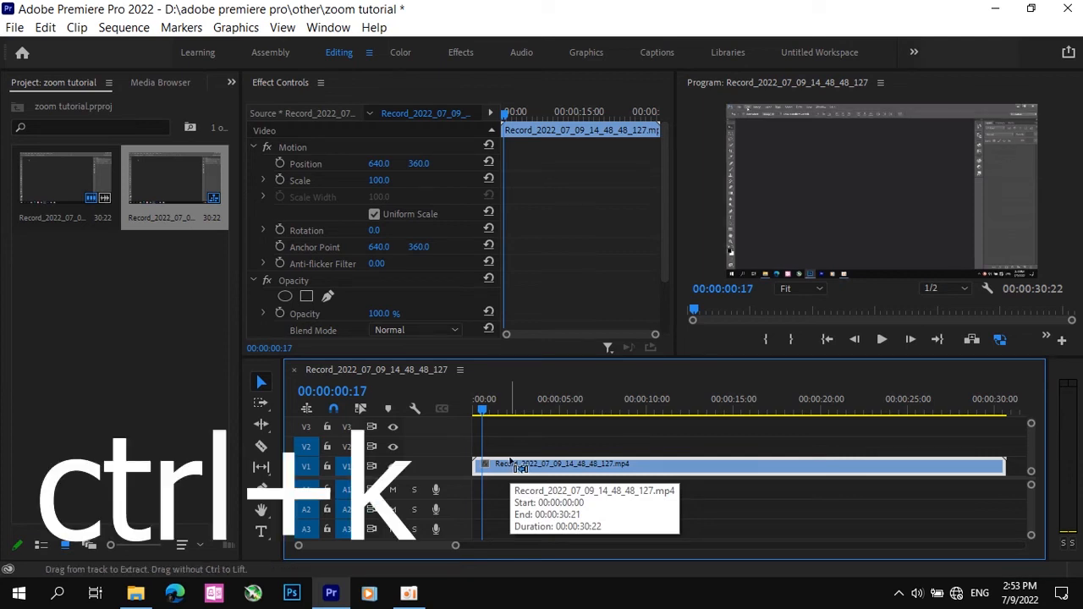
key(ctrl+k)
scroll(511, 452, up, 5)
scroll(575, 449, up, 1)
drag(325, 545, 314, 544)
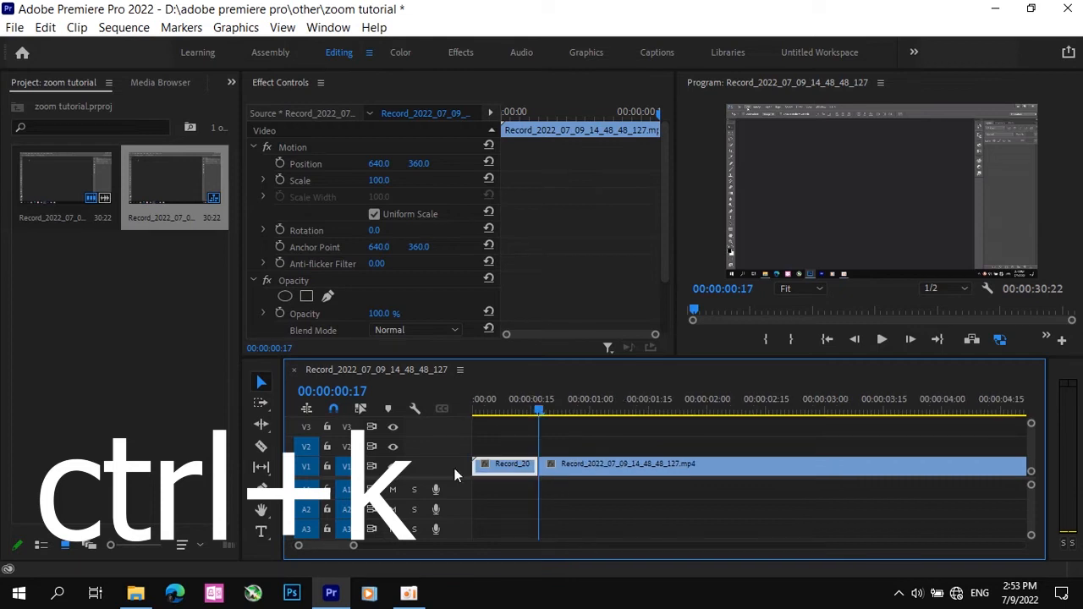
Split the remaining recording clip on V1 at 00:00:02:15.
drag(539, 413, 767, 395)
click(736, 464)
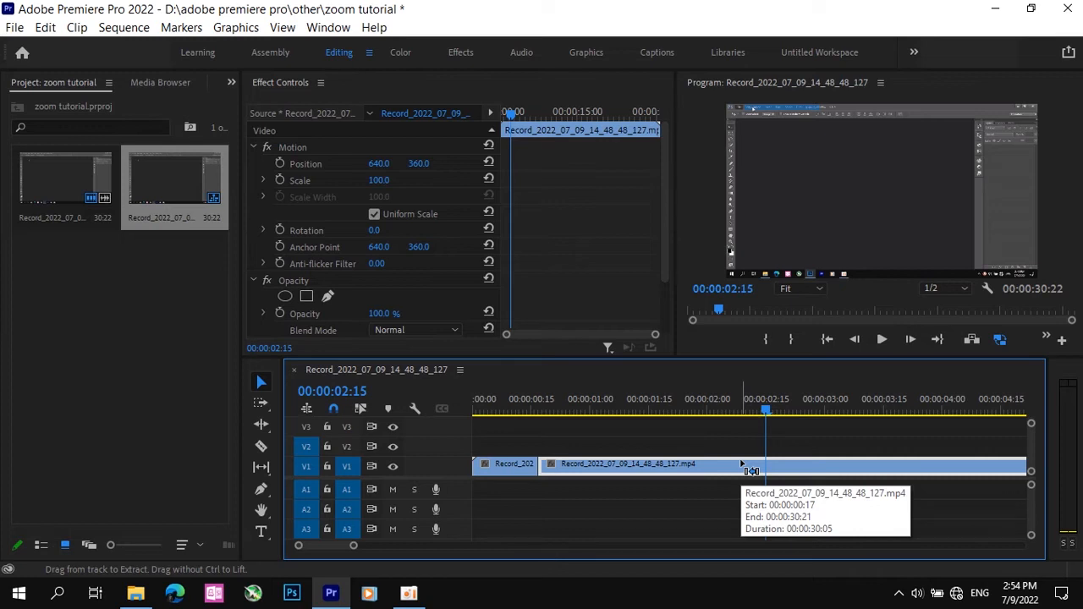
key(ctrl+k)
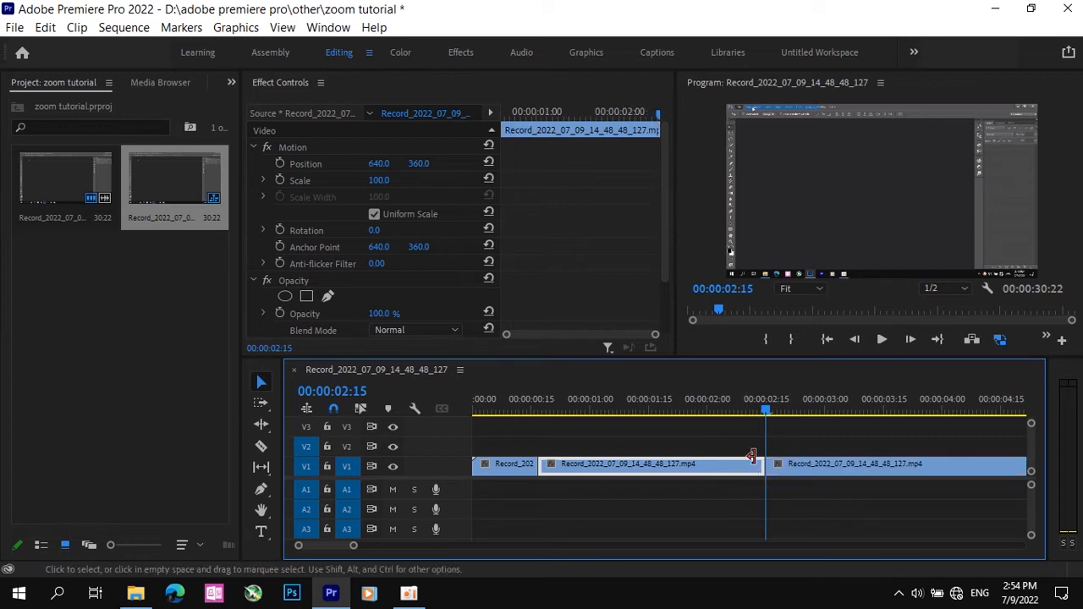
Return to 00:00:00:17 and turn on Position and Scale keyframing for the middle clip at its start.
drag(767, 412, 538, 362)
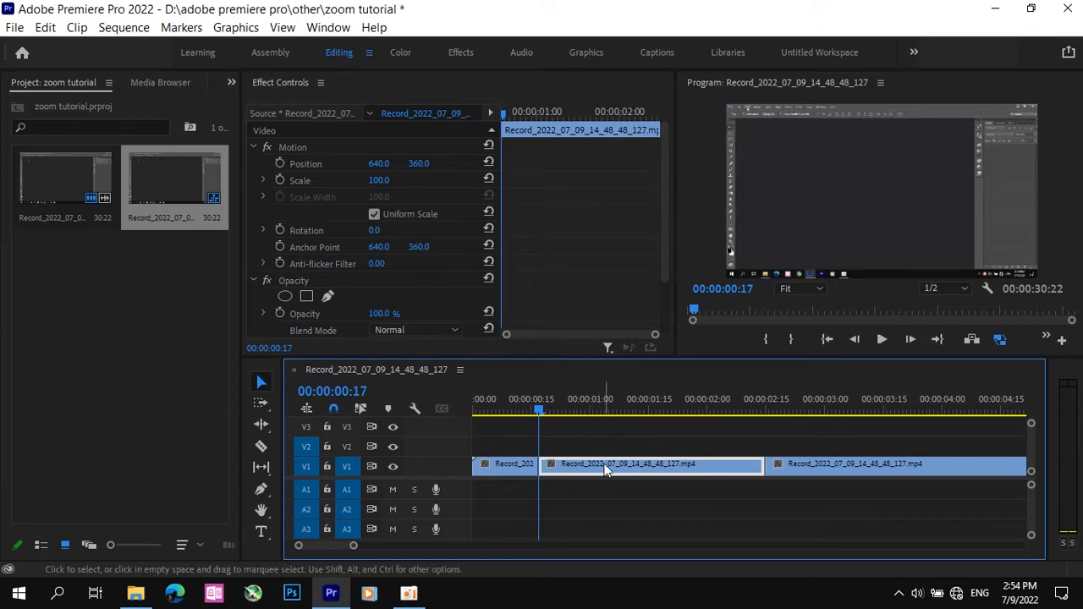
scroll(605, 471, up, 3)
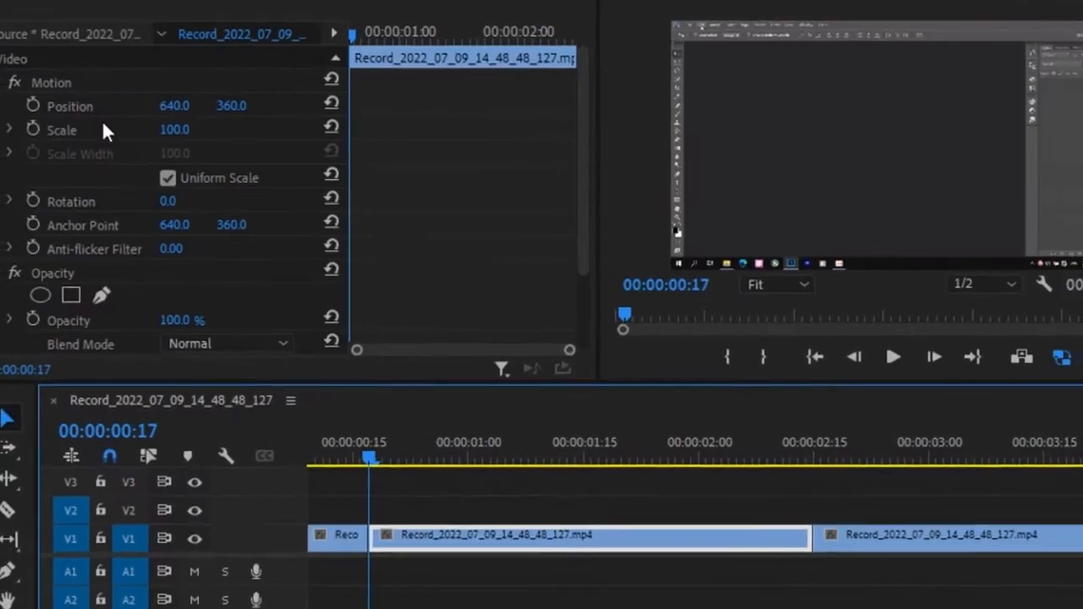
click(57, 101)
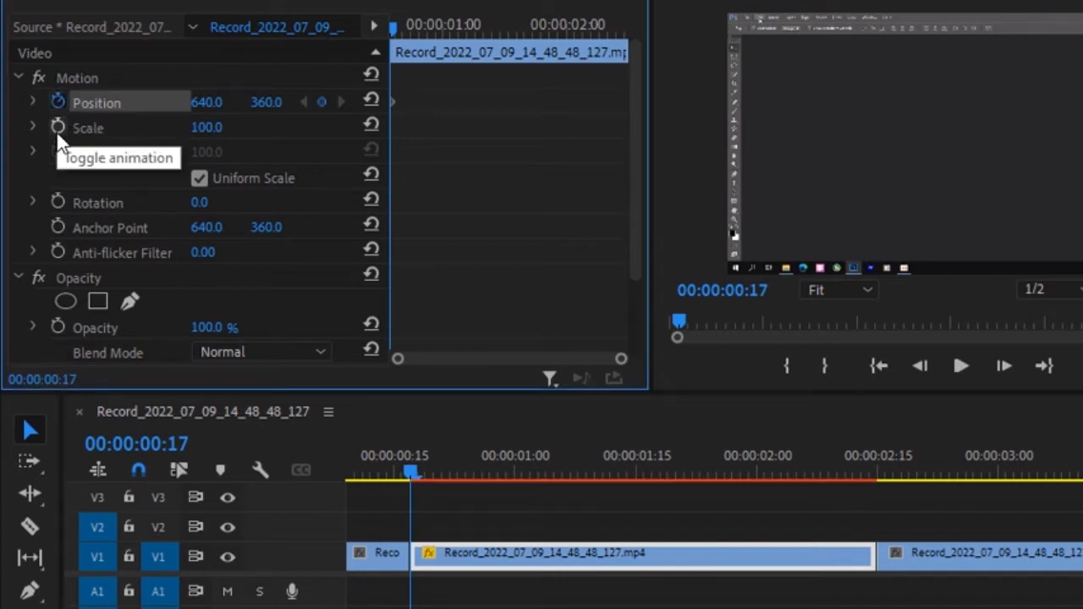
click(57, 127)
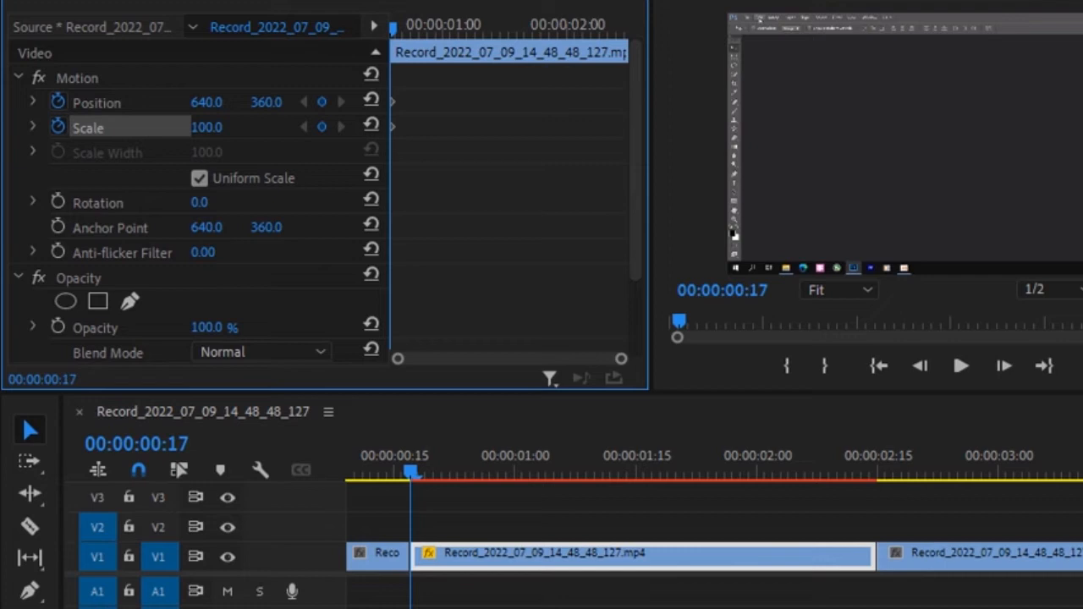
Set the middle clip's scale to 157 and its position to 997, 558, and play back the zoomed section.
drag(207, 128, 233, 128)
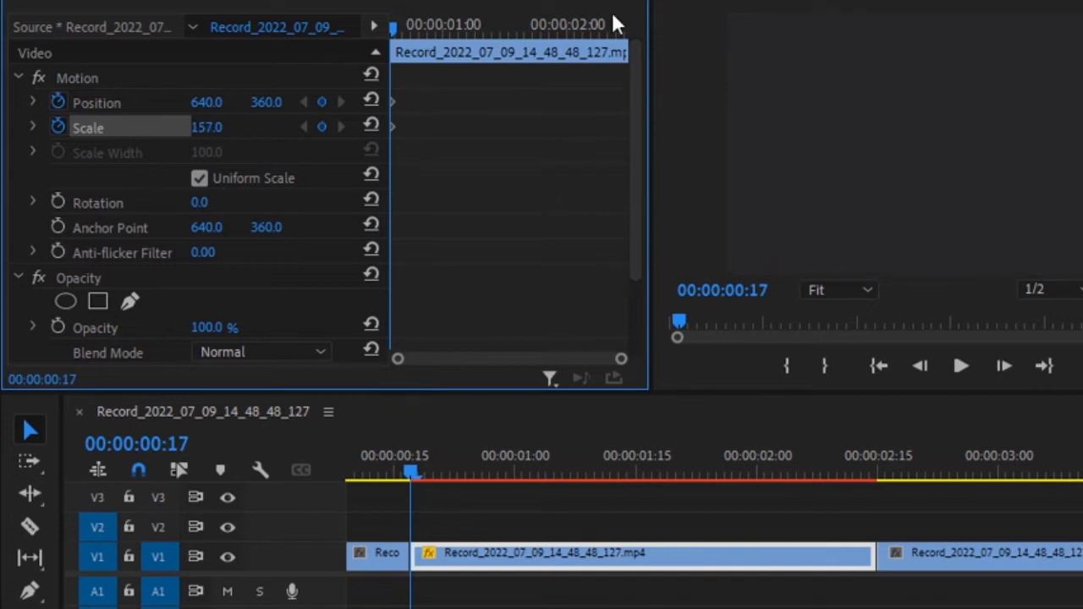
click(790, 110)
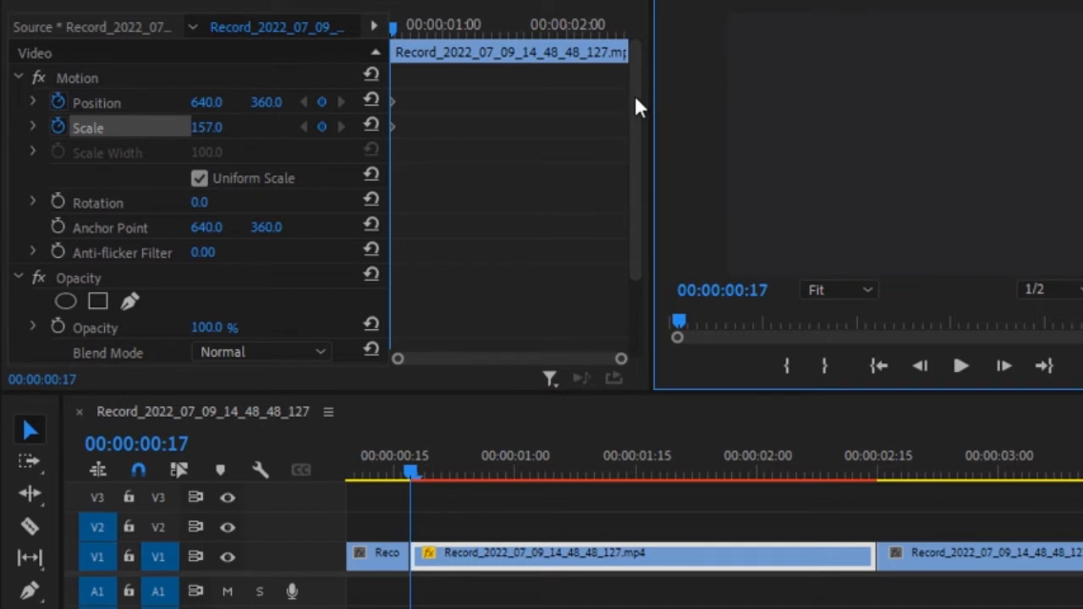
click(211, 104)
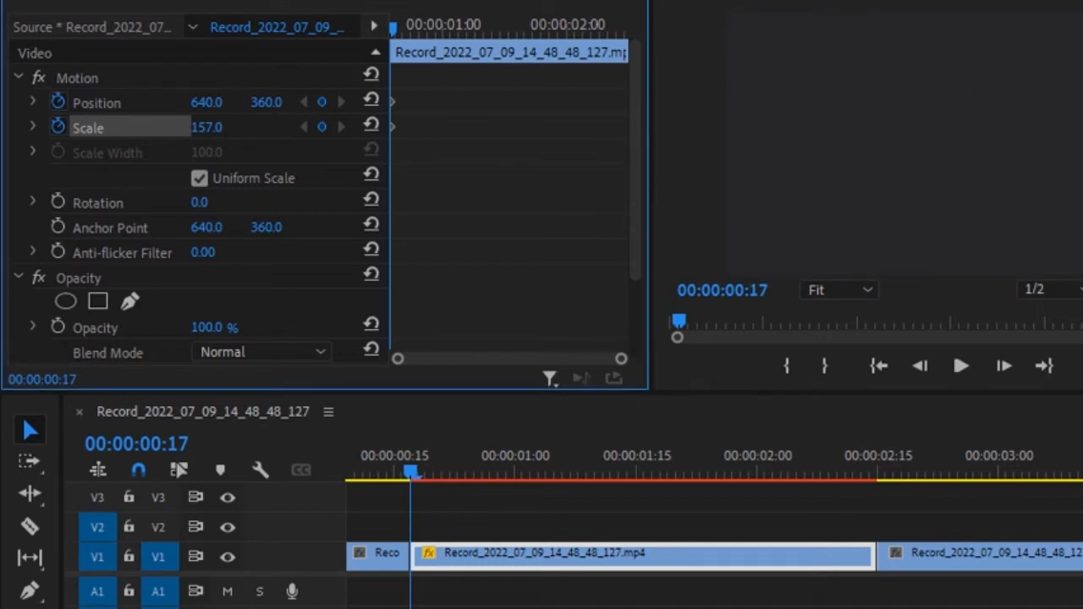
drag(206, 102, 501, 102)
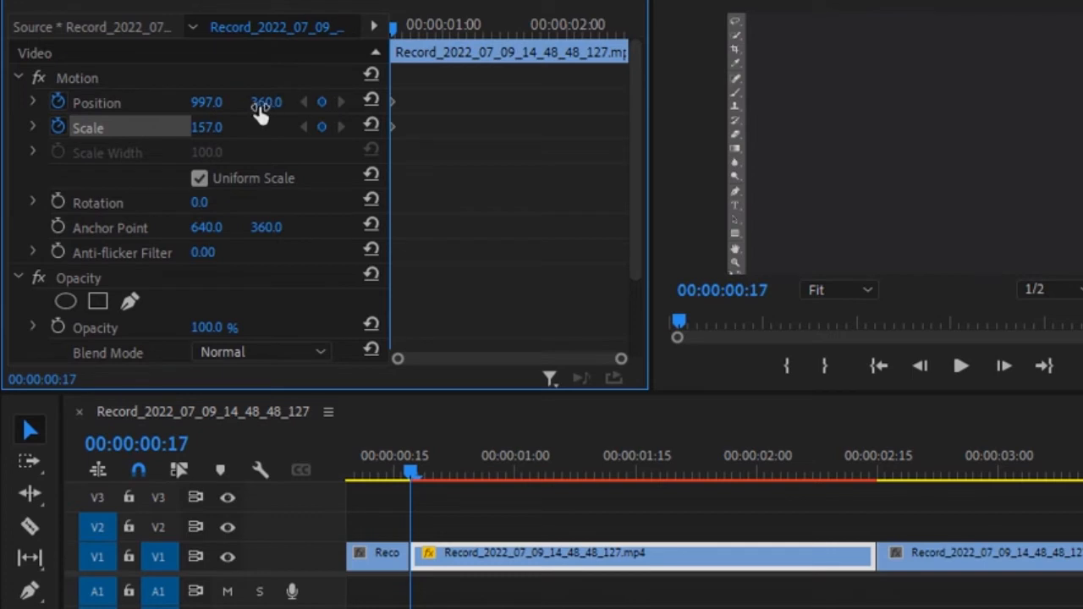
drag(254, 103, 421, 103)
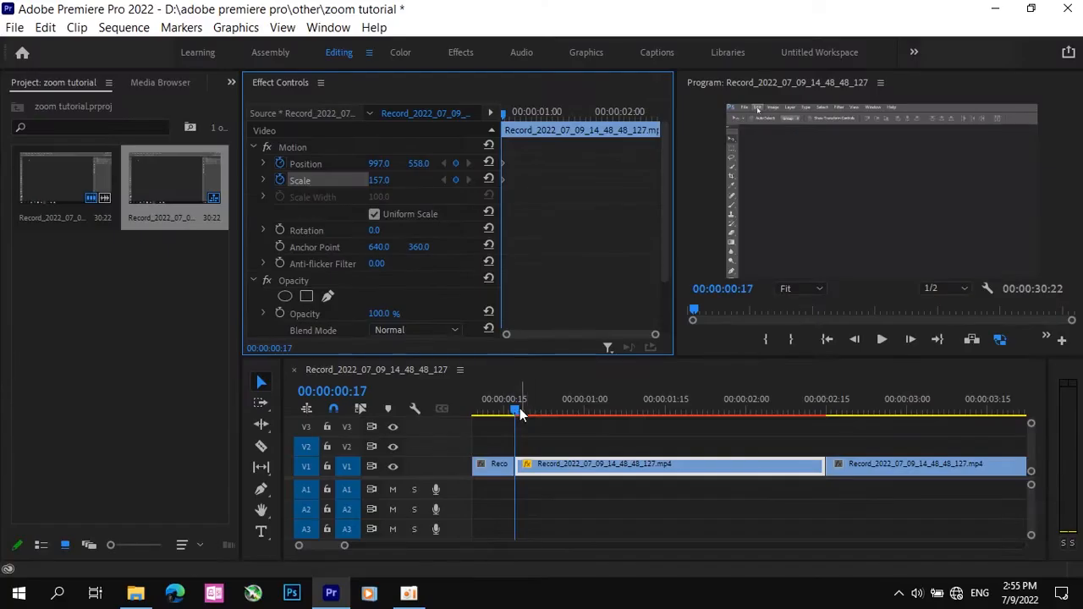
drag(411, 477, 397, 478)
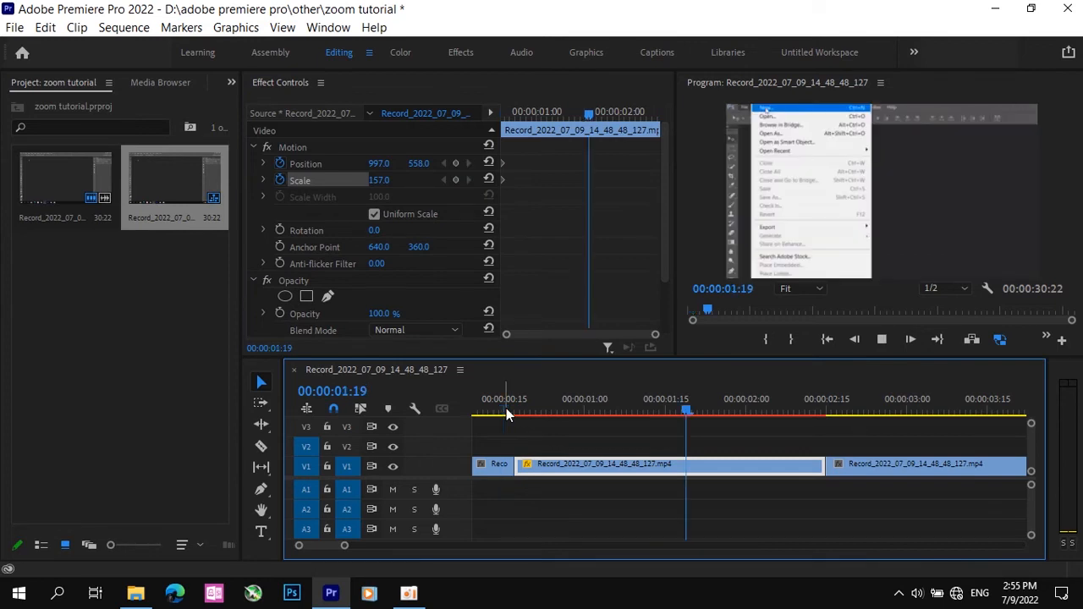
key(space)
Split the last clip at 00:00:02:16, one frame after its start.
drag(733, 408, 833, 379)
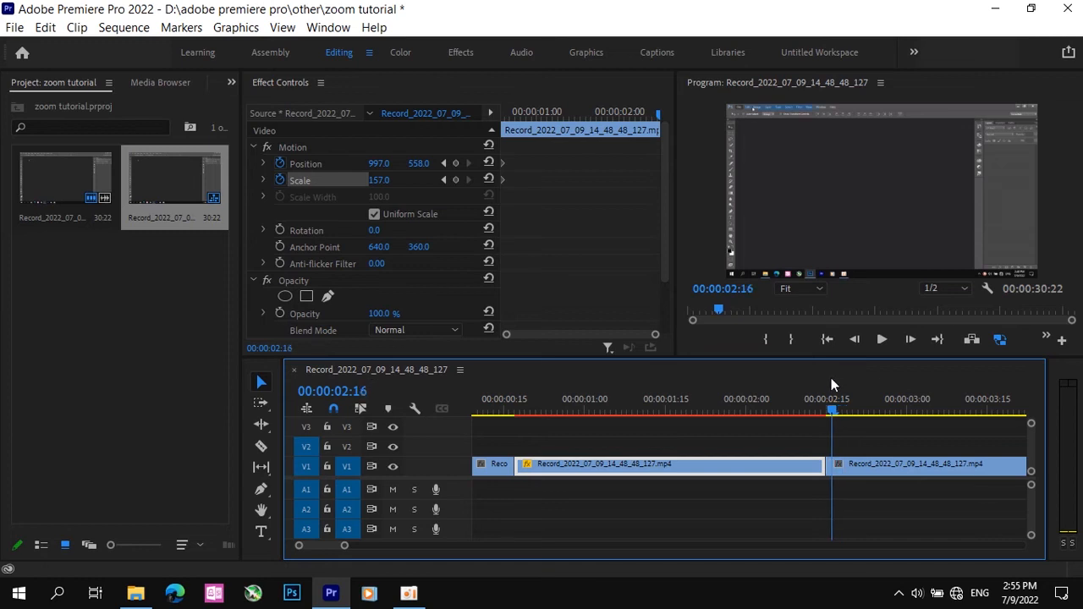
click(860, 471)
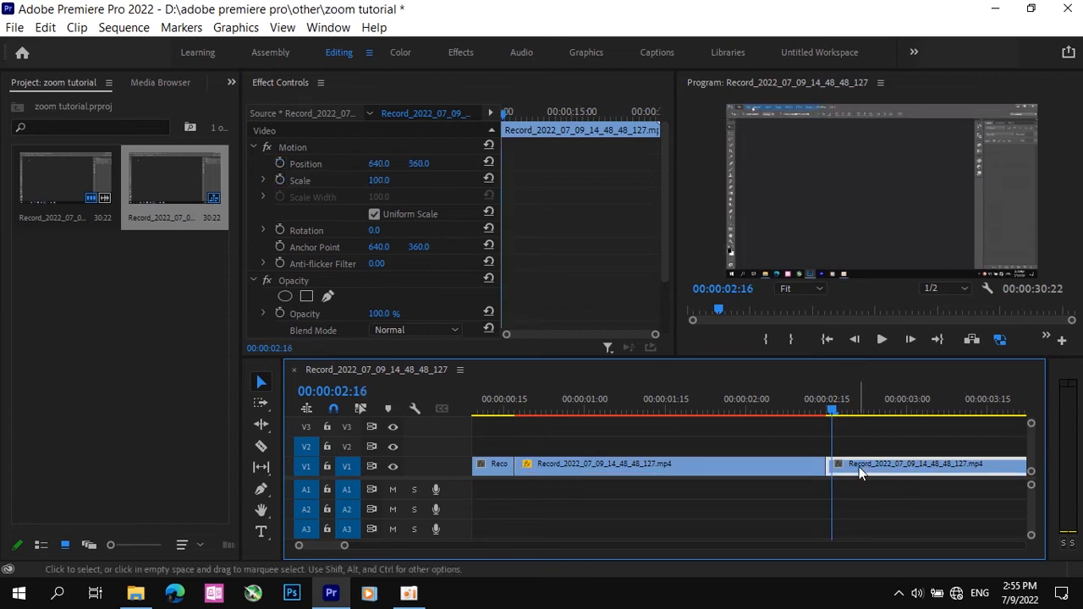
key(ctrl+k)
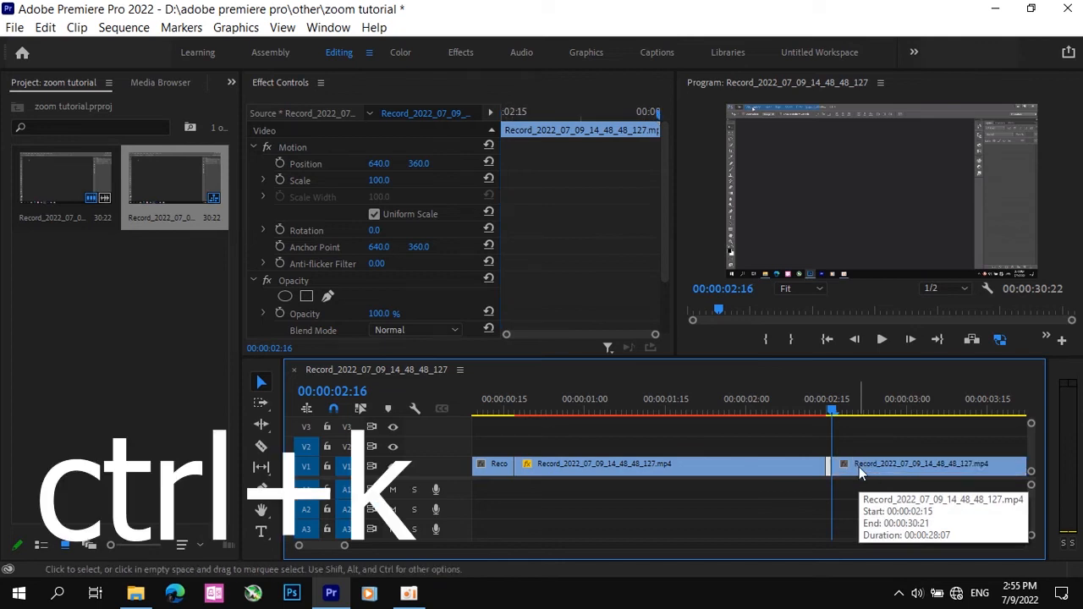
Split the long remaining clip at 00:00:24:10, while Photoshop's New dialog is still open.
scroll(859, 467, down, 5)
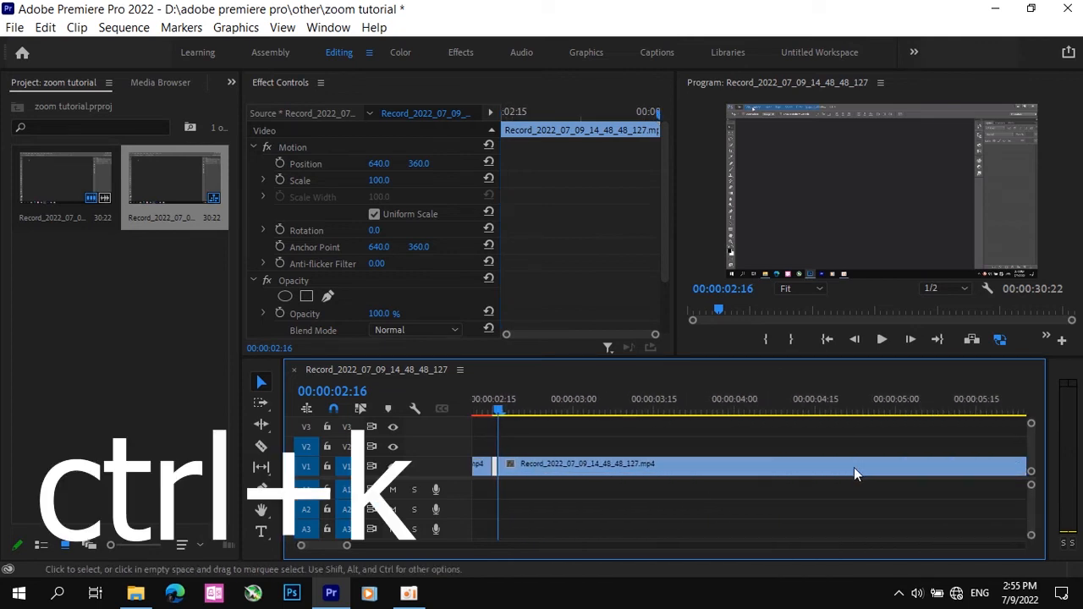
drag(670, 415, 912, 415)
scroll(930, 398, down, 3)
scroll(912, 415, down, 3)
scroll(912, 415, down, 2)
click(717, 410)
drag(718, 410, 901, 413)
scroll(919, 414, down, 4)
click(918, 414)
click(881, 472)
key(ctrl+k)
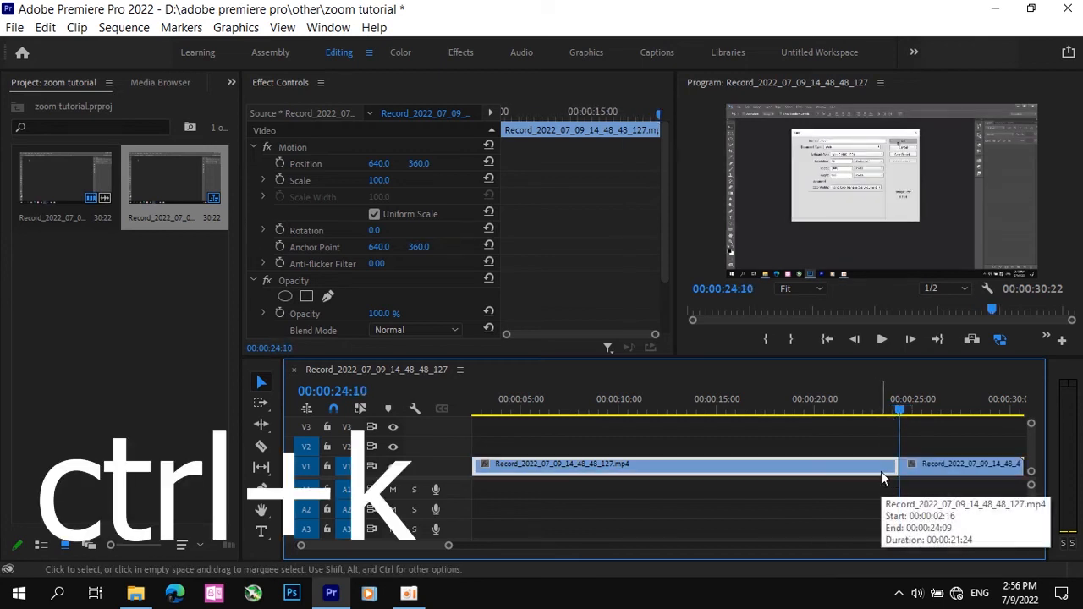
Return the playhead to 00:00:02:16, the first frame of the long clip that shows the New dialog.
drag(476, 407, 523, 358)
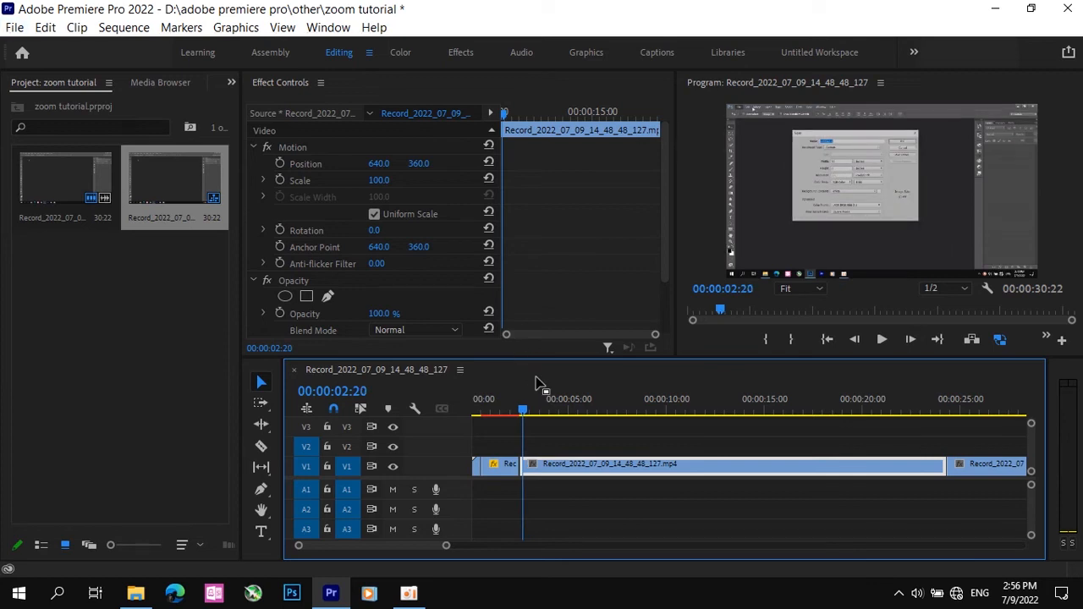
click(537, 382)
key(equal)
key(equal)
key(equal)
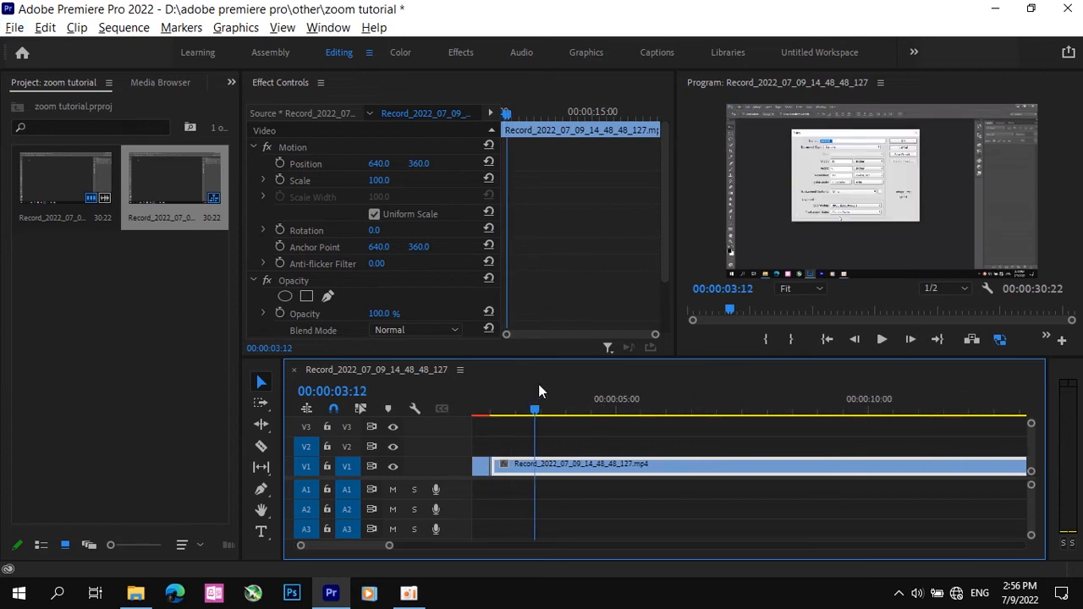
drag(537, 404, 495, 426)
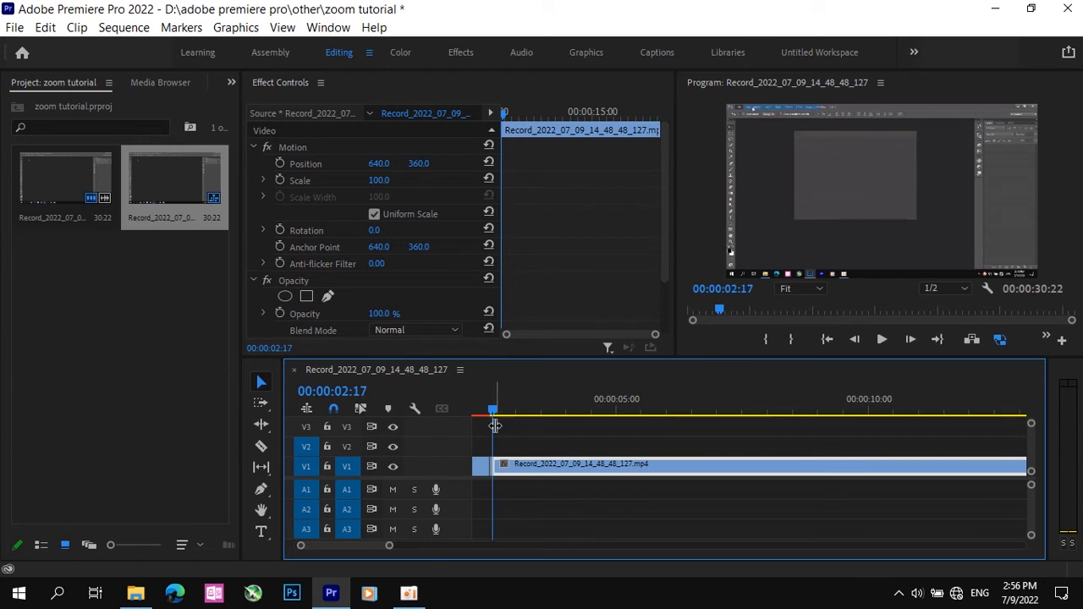
key(Left)
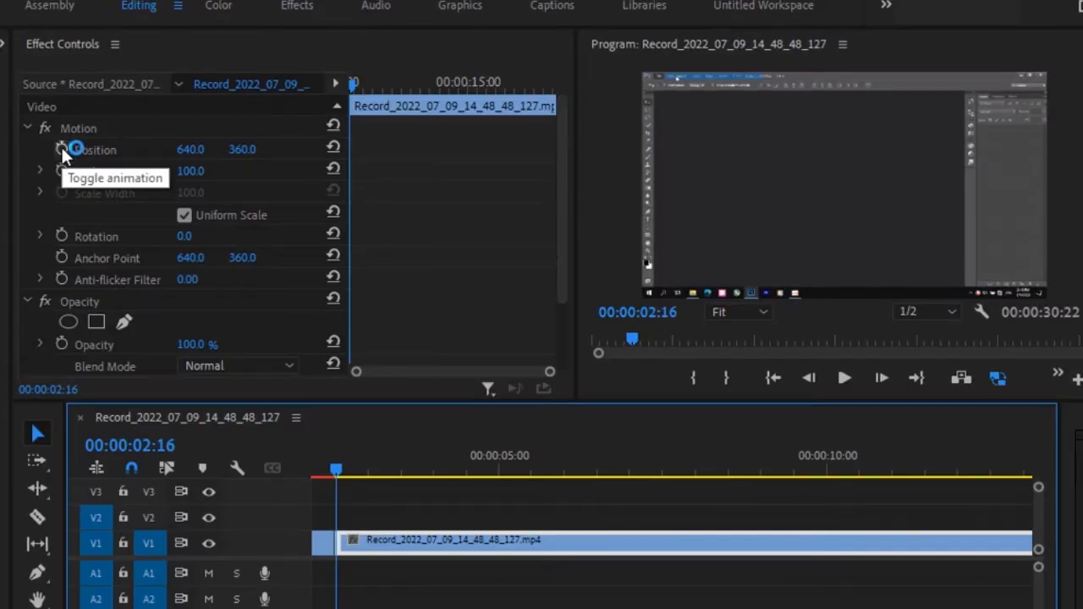
Turn on Position and Scale keyframing for the long clip, with scale 186 and position 1177, 665.
click(62, 150)
click(62, 172)
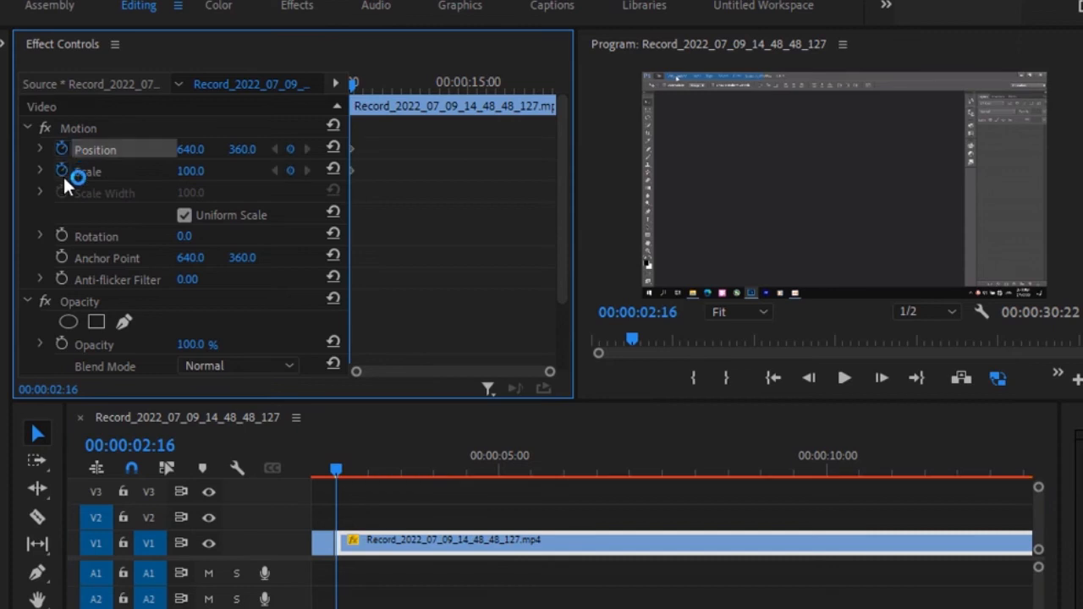
drag(193, 172, 266, 173)
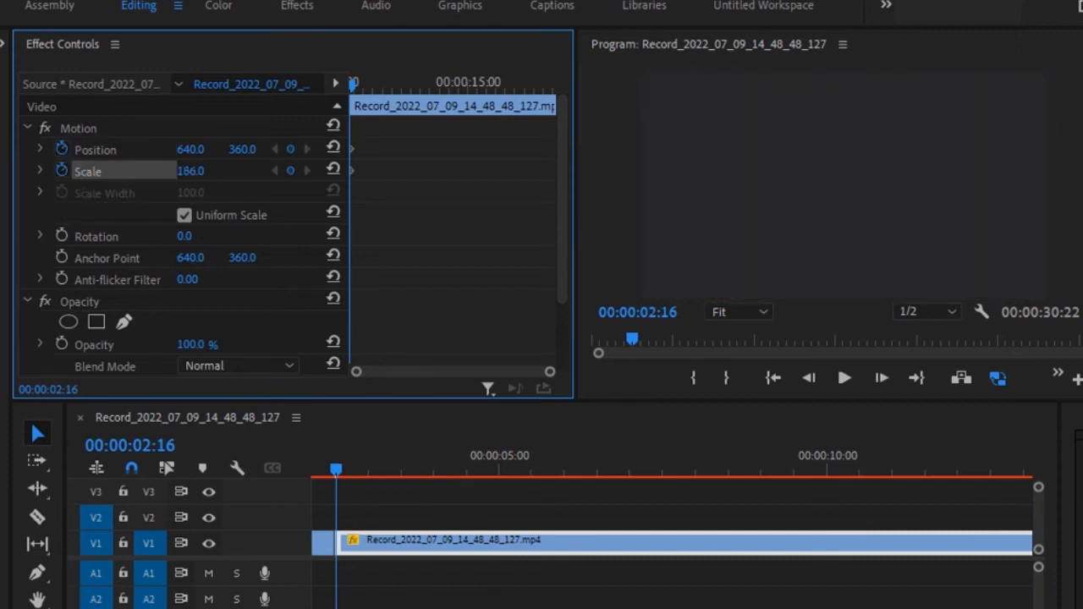
drag(189, 149, 507, 148)
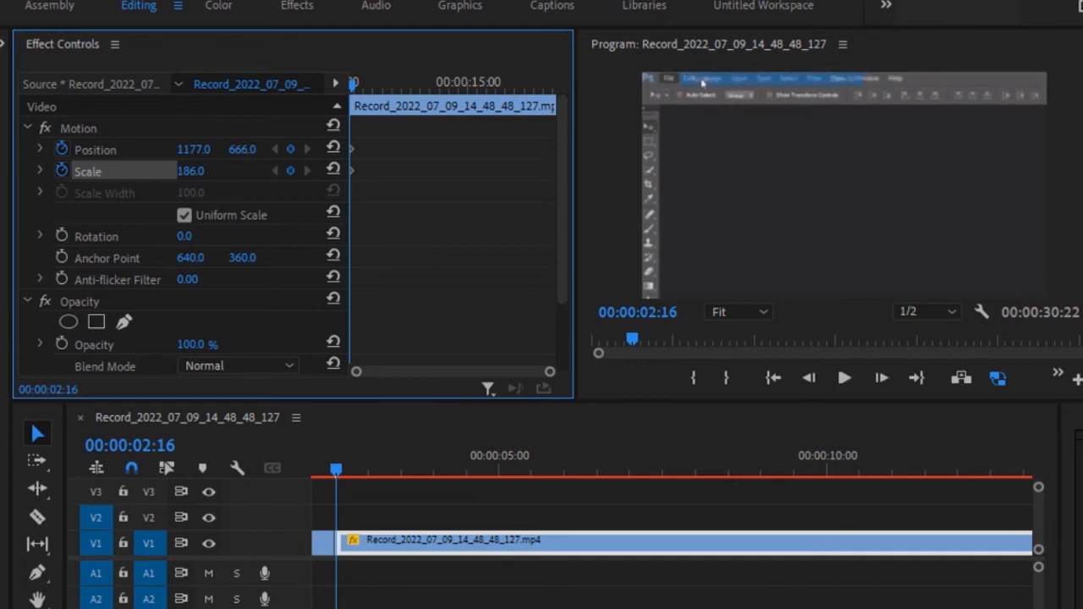
At 00:00:02:25, keyframe the long clip's position to 805, 471 and its scale to 174 to frame the New dialog.
click(357, 471)
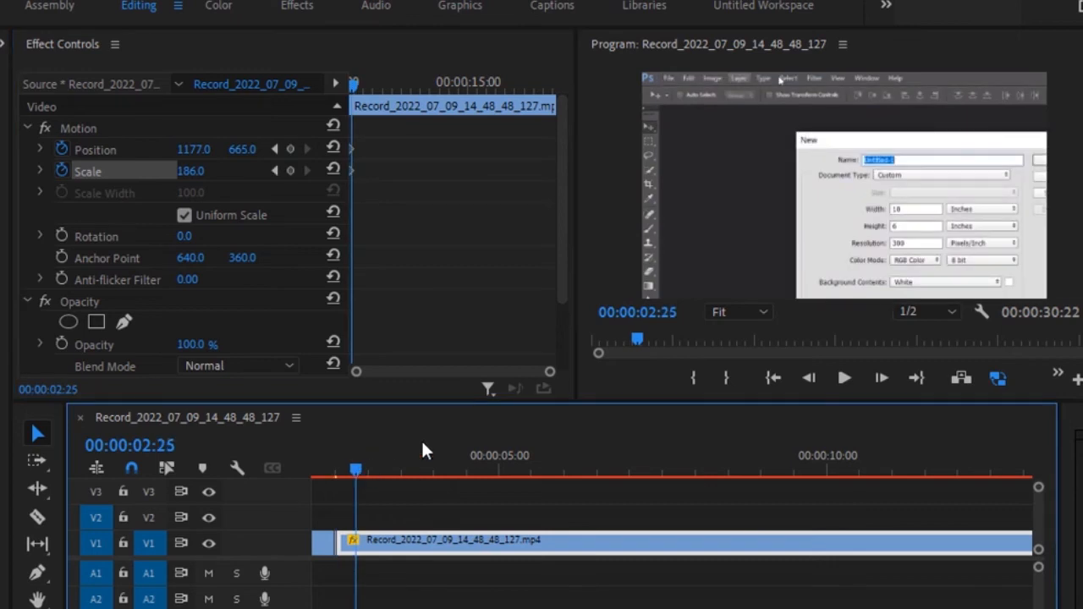
drag(193, 150, 116, 150)
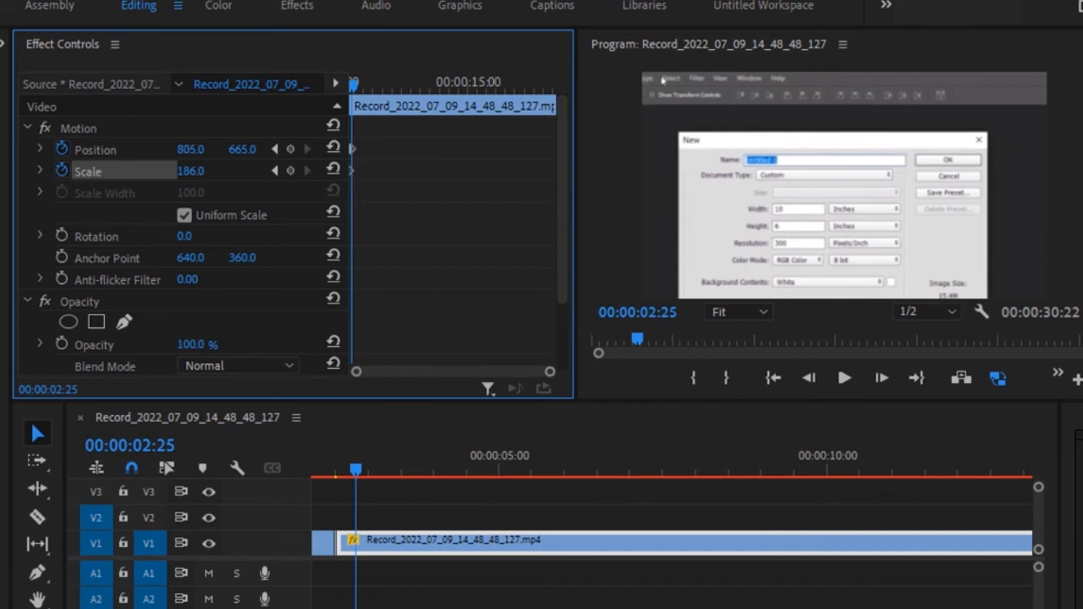
drag(261, 157, 211, 149)
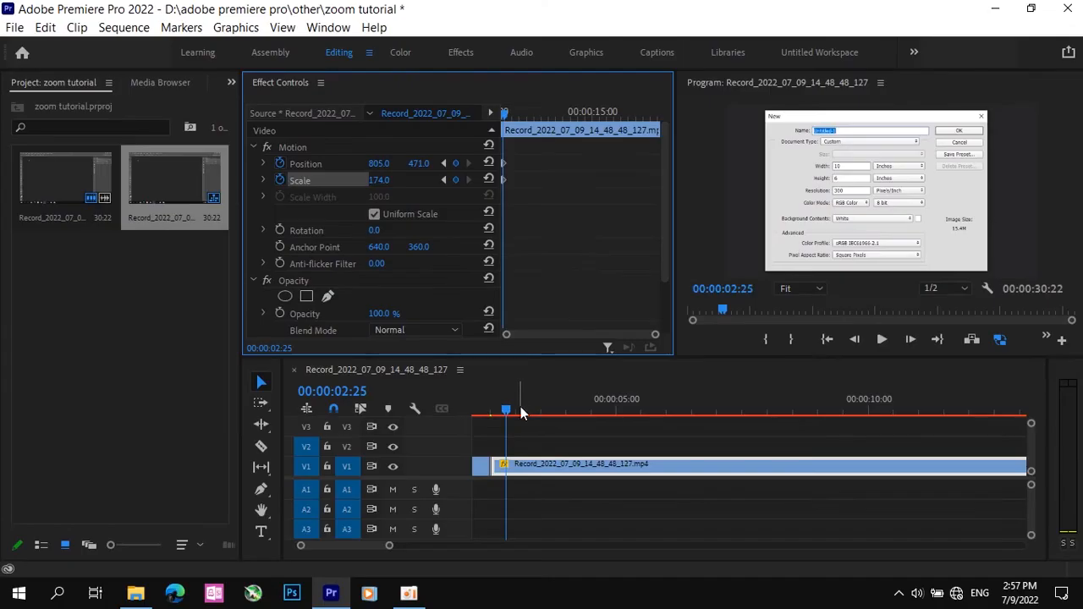
Play the sequence from before the long clip to preview the zoom moving onto the New dialog.
drag(355, 468, 327, 474)
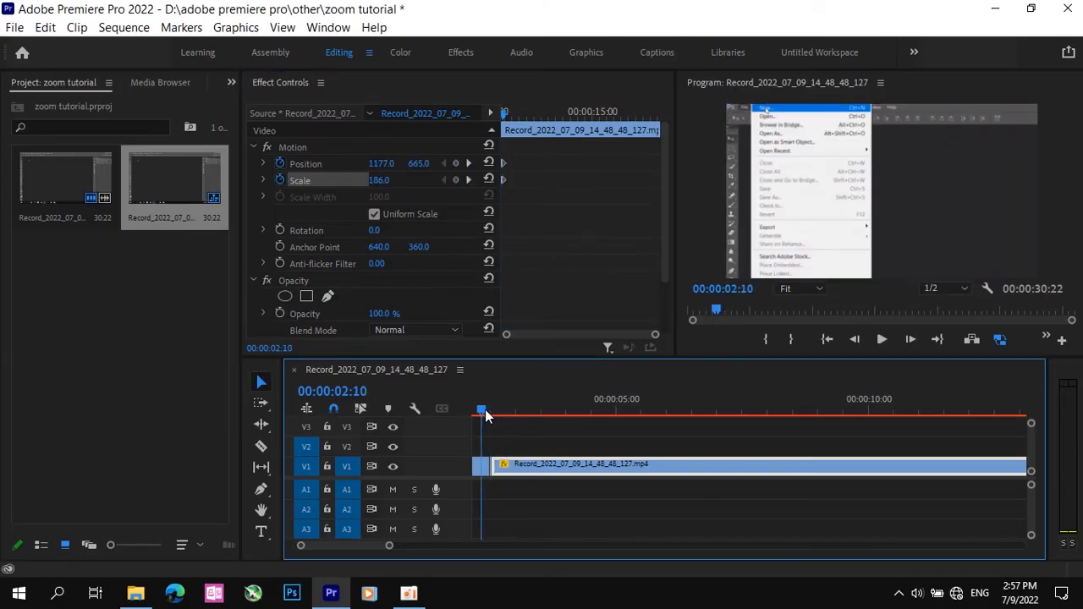
click(885, 344)
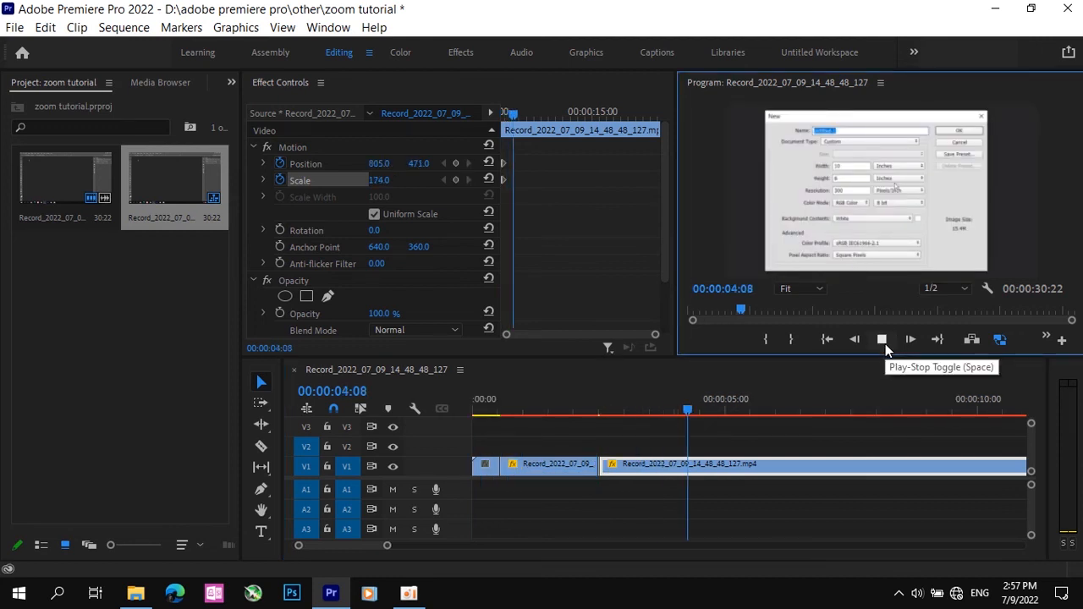
Stop the preview, slightly widen the Program monitor, and scrub through the long clip to review the zoomed New dialog.
click(885, 344)
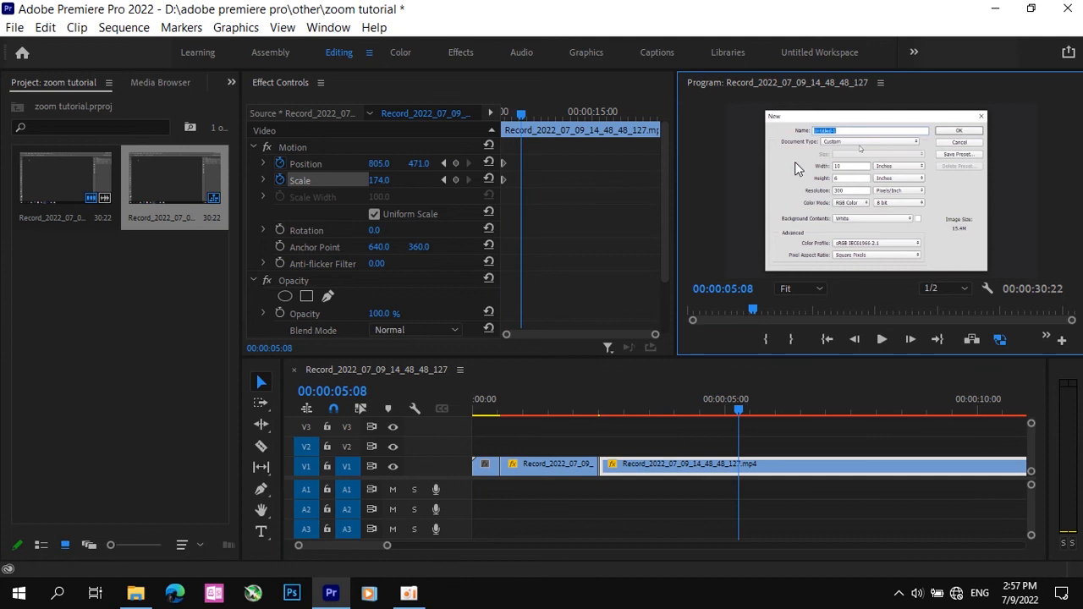
drag(675, 153, 661, 153)
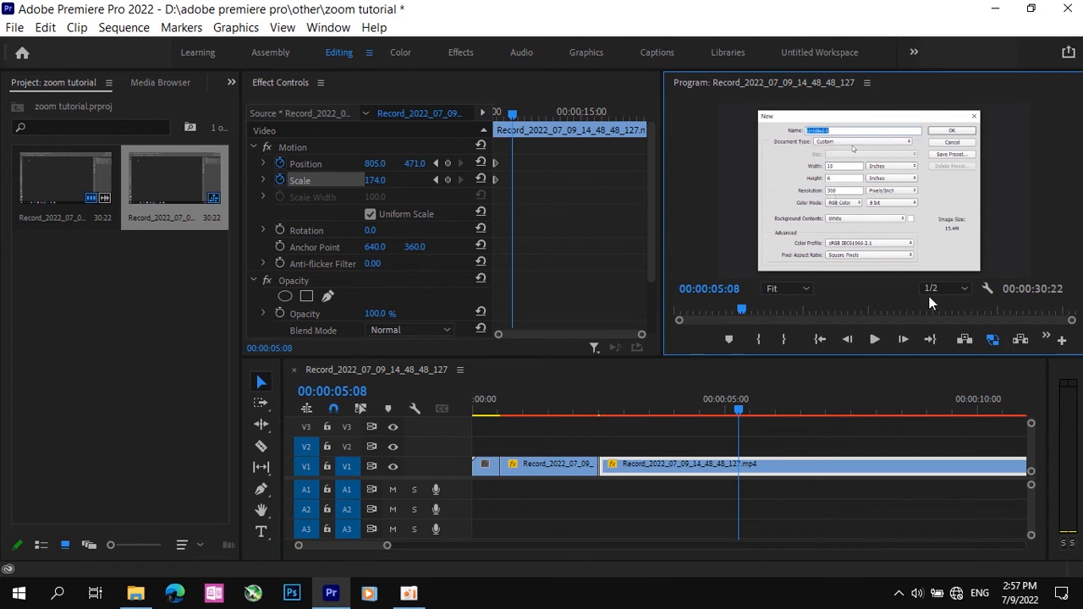
mouse_move(739, 410)
mouse_down()
mouse_move(878, 418)
mouse_move(650, 411)
mouse_move(757, 411)
mouse_up()
drag(656, 406, 910, 415)
drag(695, 409, 679, 410)
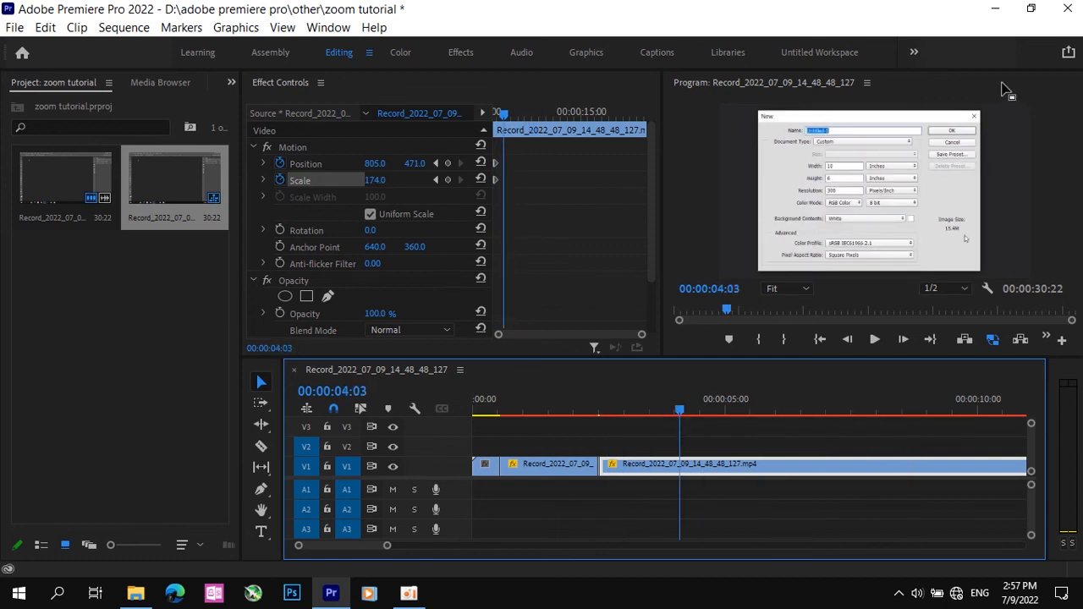
Minimize Premiere Pro to show the Windows desktop and refresh the desktop.
click(996, 8)
click(999, 8)
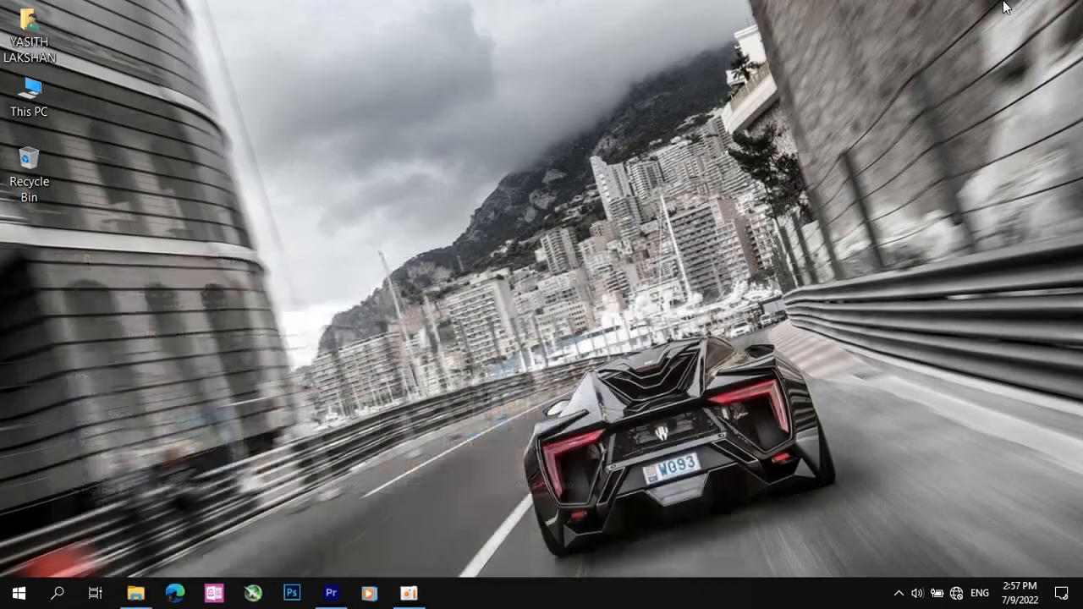
right_click(632, 197)
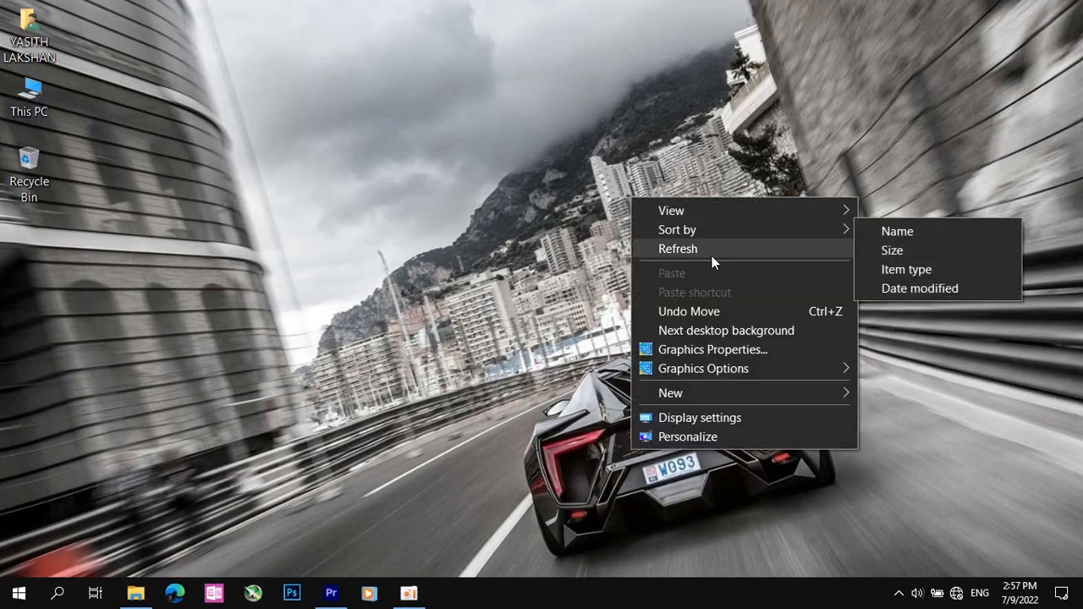
click(712, 256)
right_click(711, 239)
click(795, 303)
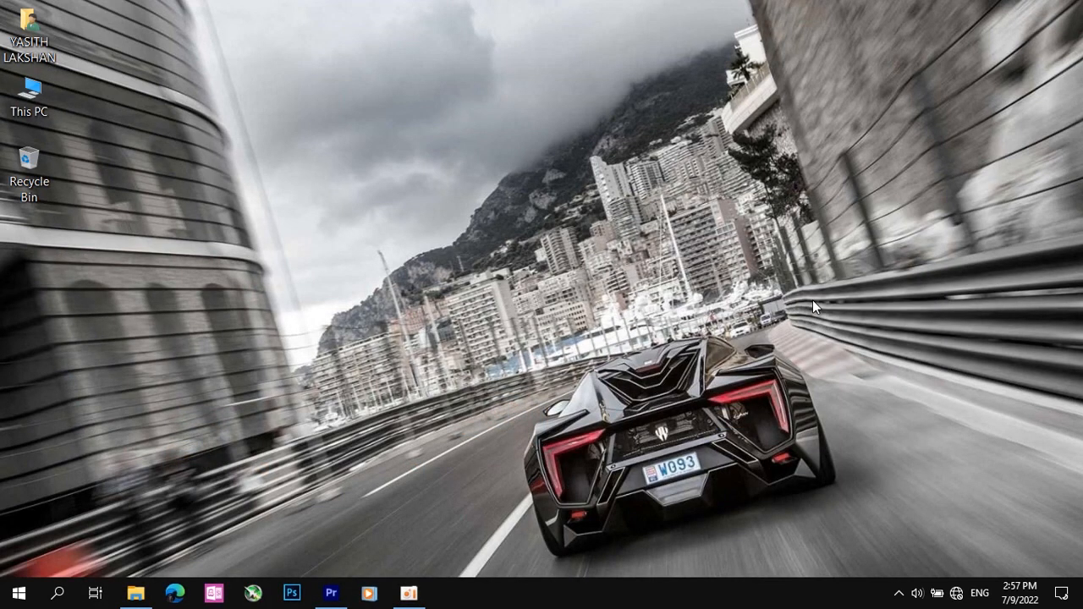